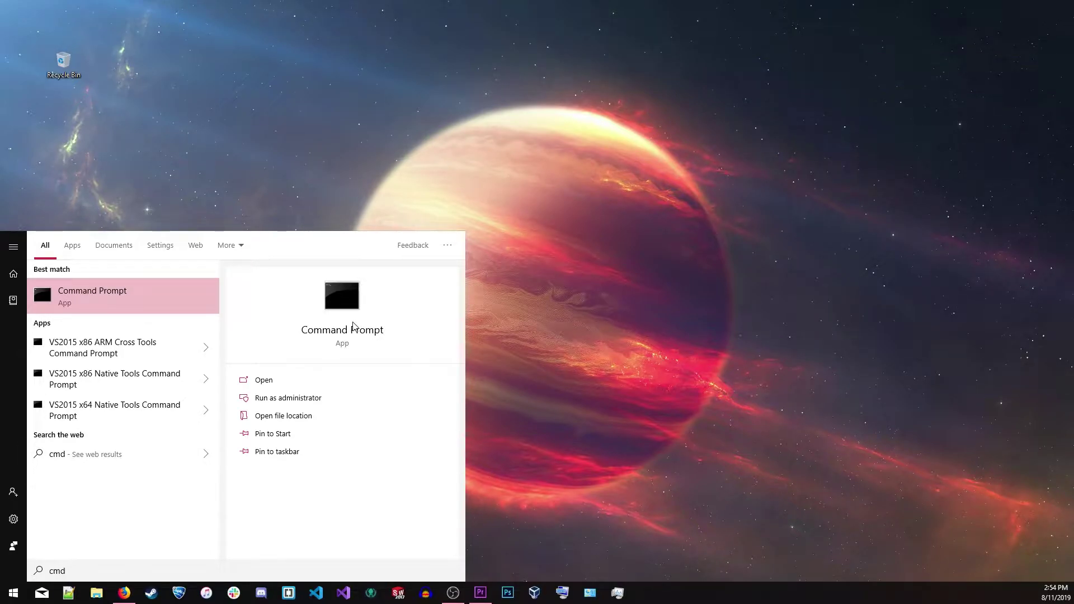
key(ctrl+shift+Return)
key(Left)
key(Return)
text(Start "google" "https://google.com")
key(Return)
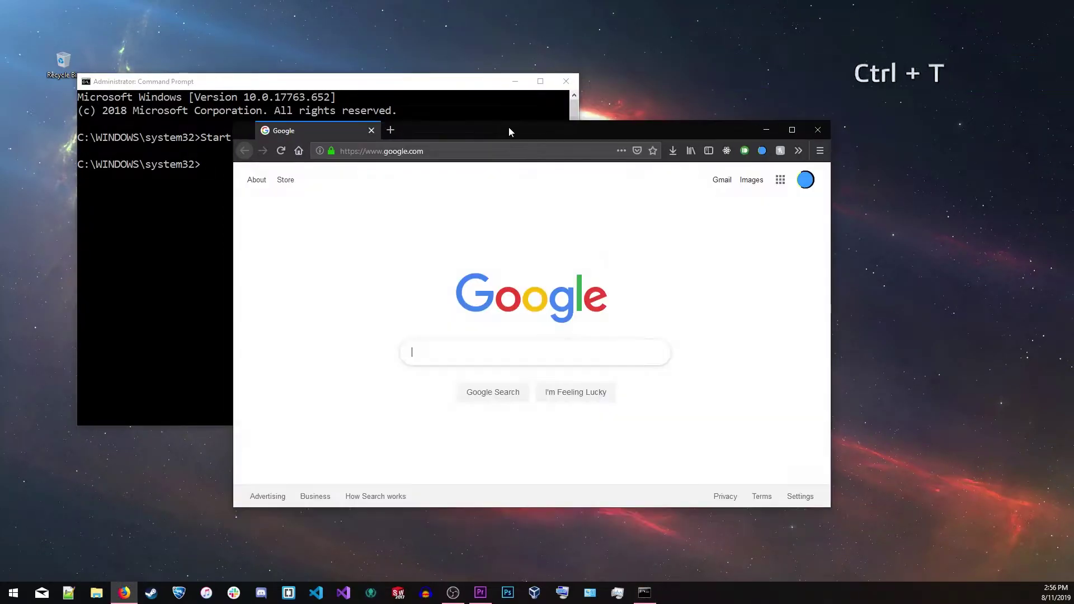
Open a new browser tab, cycle tabs and windows, close the tab, then close Command Prompt
key(ctrl+t)
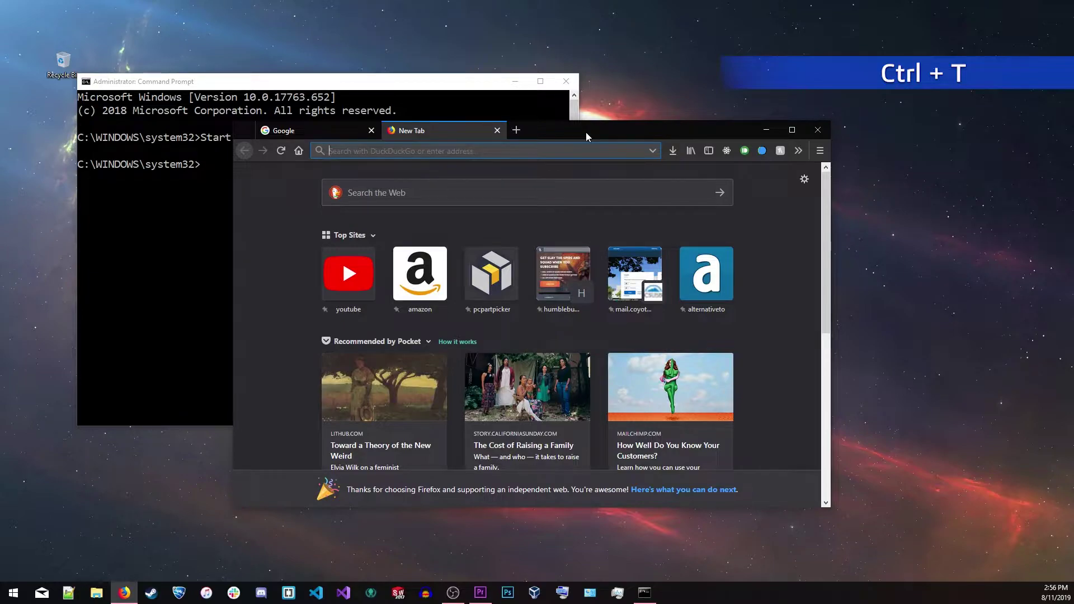
key(ctrl+Tab)
key(ctrl+Tab)
key(ctrl+Tab)
key(ctrl+Tab)
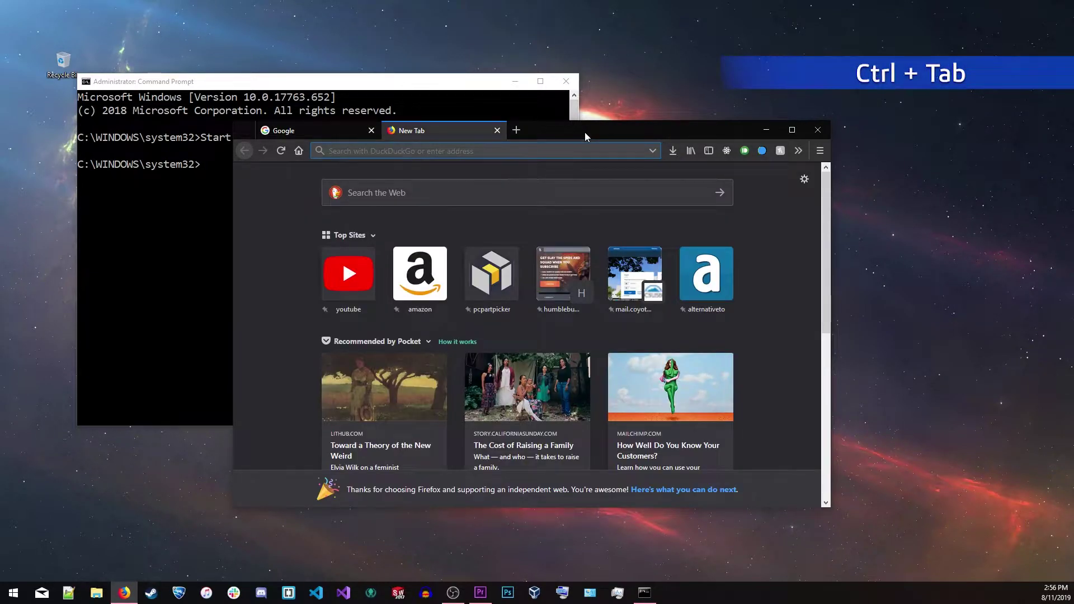
key(alt+Tab)
key(alt+Tab)
key(alt+Tab)
key(alt+Tab)
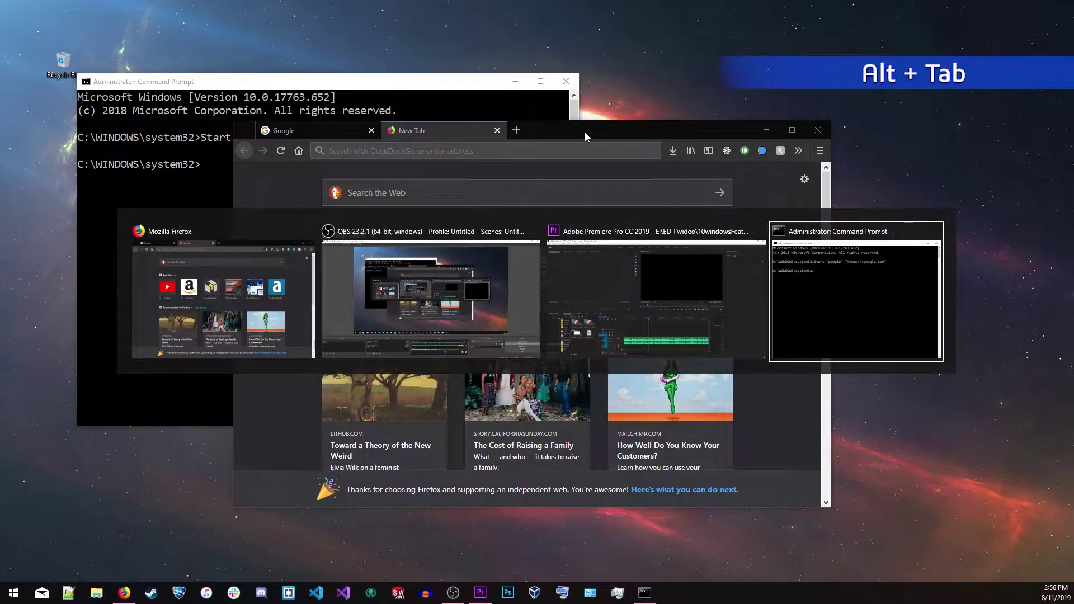
key(ctrl+w)
key(ctrl+w)
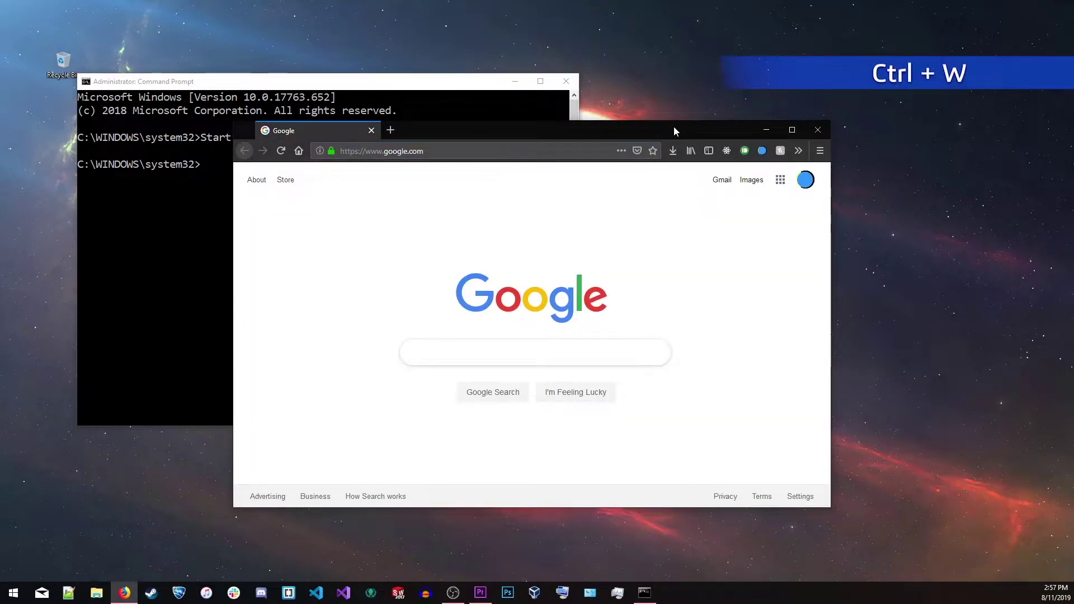
click(563, 81)
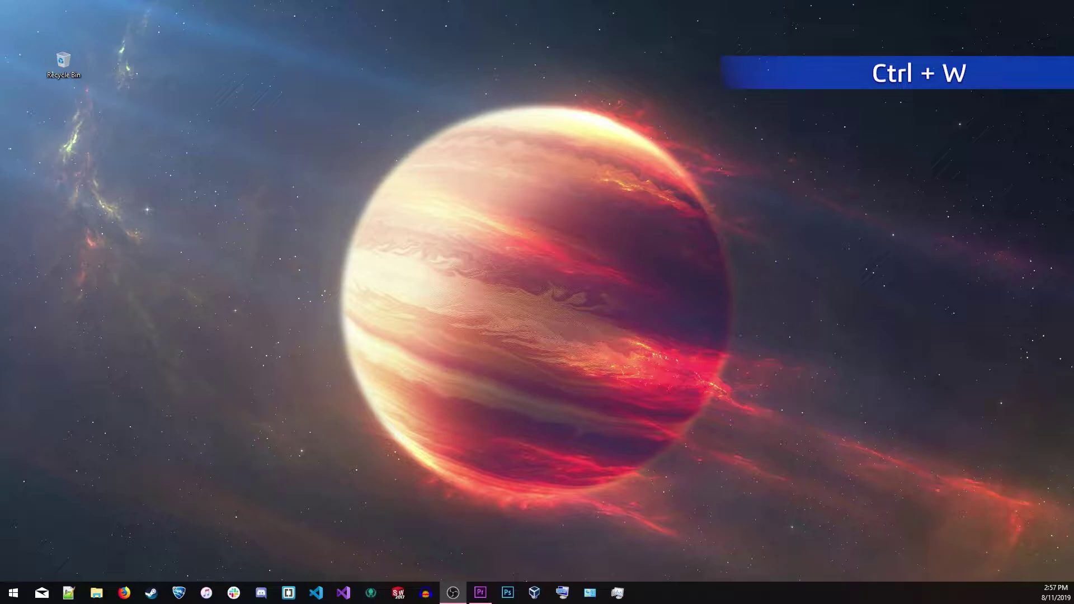
Go to the Videos folder in a new Explorer window and snip the whole Explorer window
key(super+e)
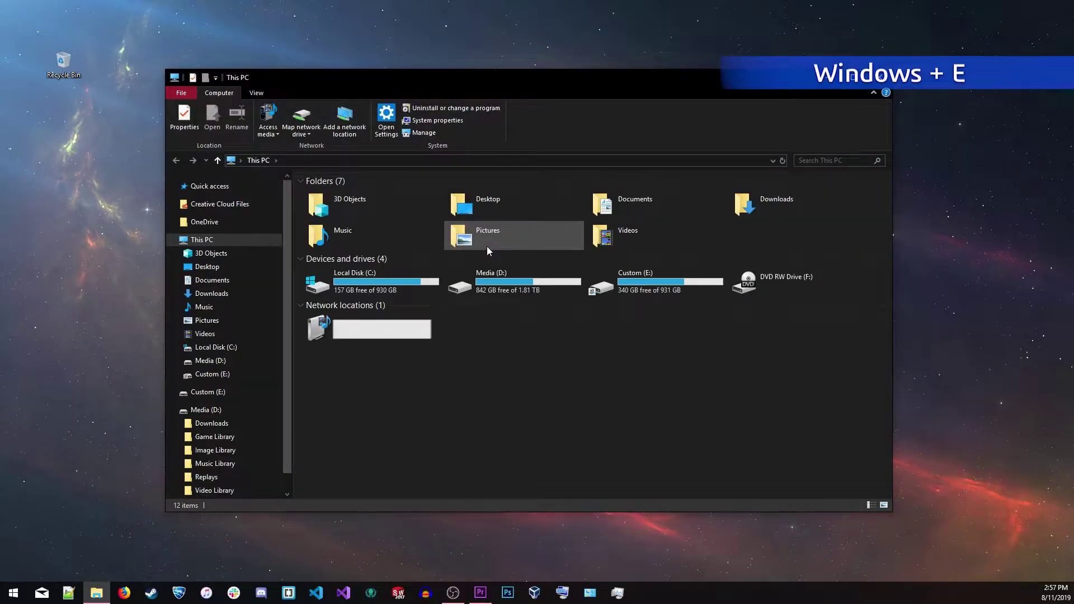
key(ctrl+l)
text(Videos)
key(Return)
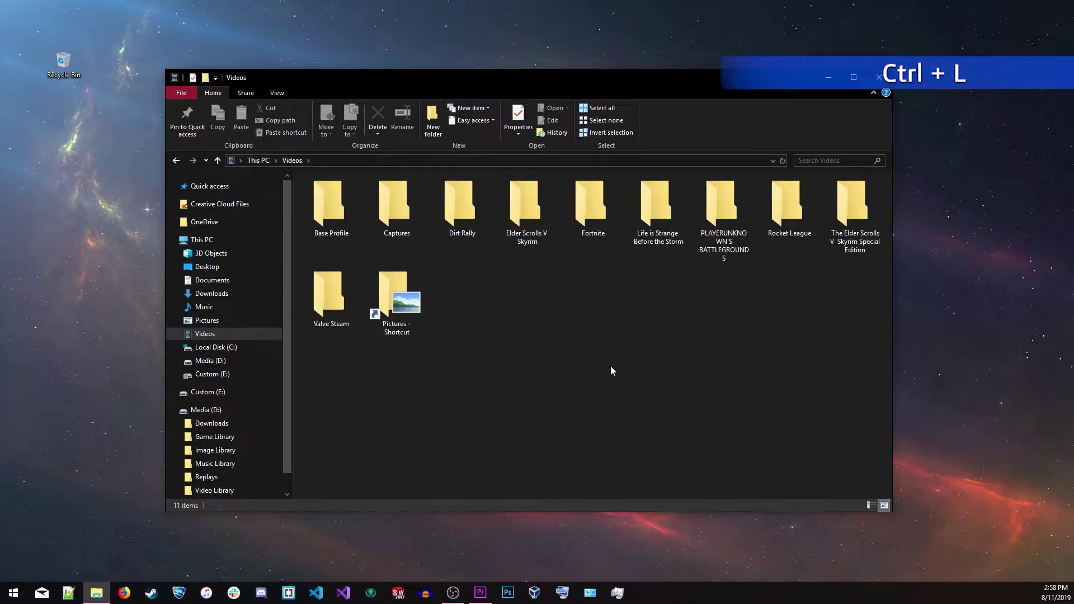
key(super+shift+s)
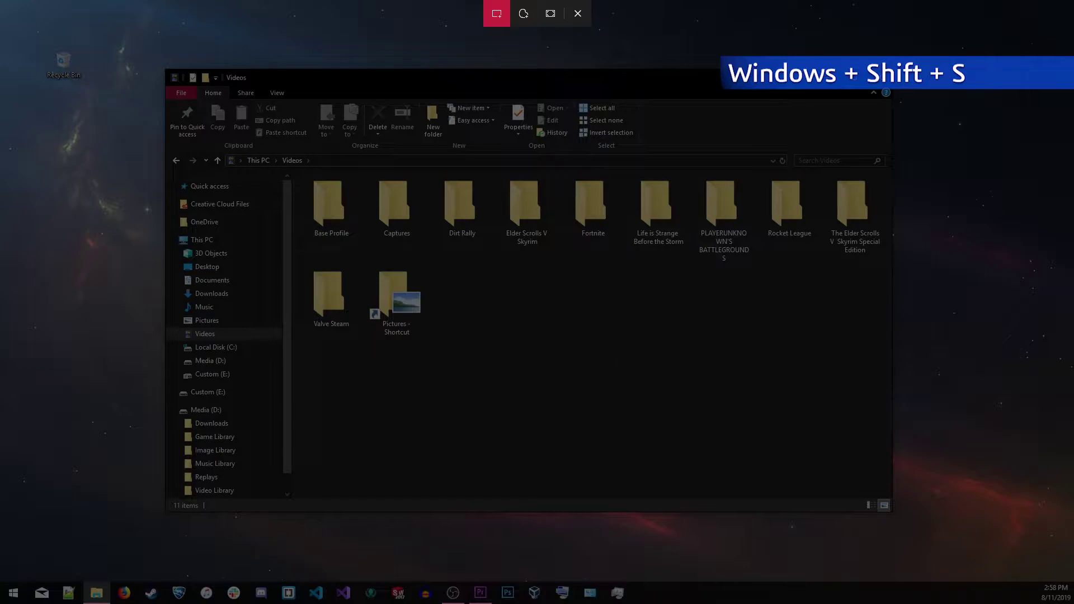
mouse_move(158, 43)
mouse_down()
mouse_move(501, 233)
mouse_move(851, 404)
mouse_move(917, 475)
mouse_move(914, 523)
mouse_up()
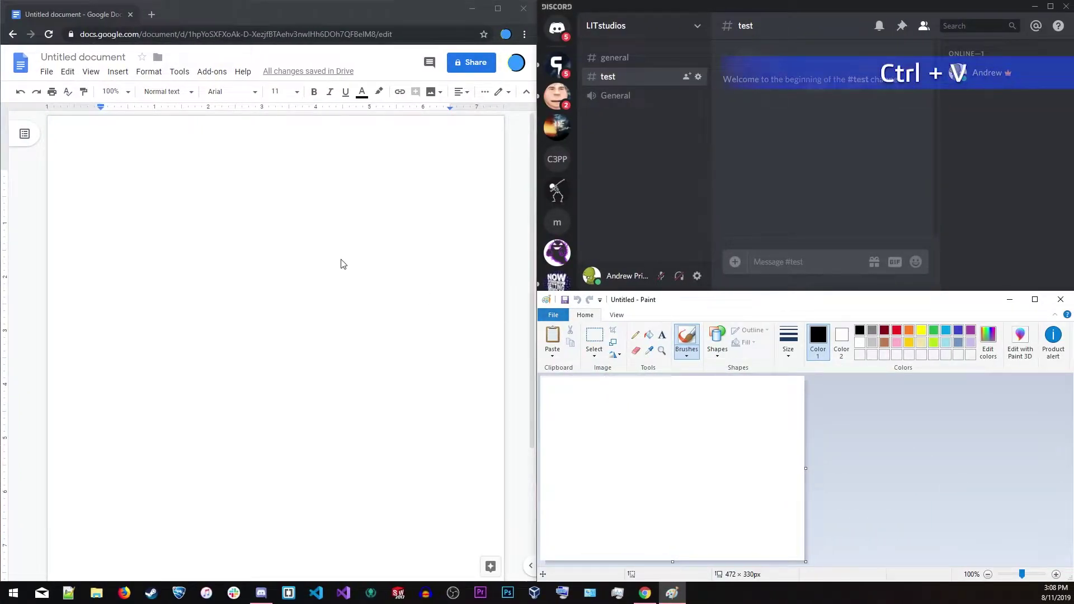
Paste the Explorer snip into the Google Doc, post it to Discord's #test channel, and paste it into Paint
click(341, 262)
key(ctrl+v)
click(789, 251)
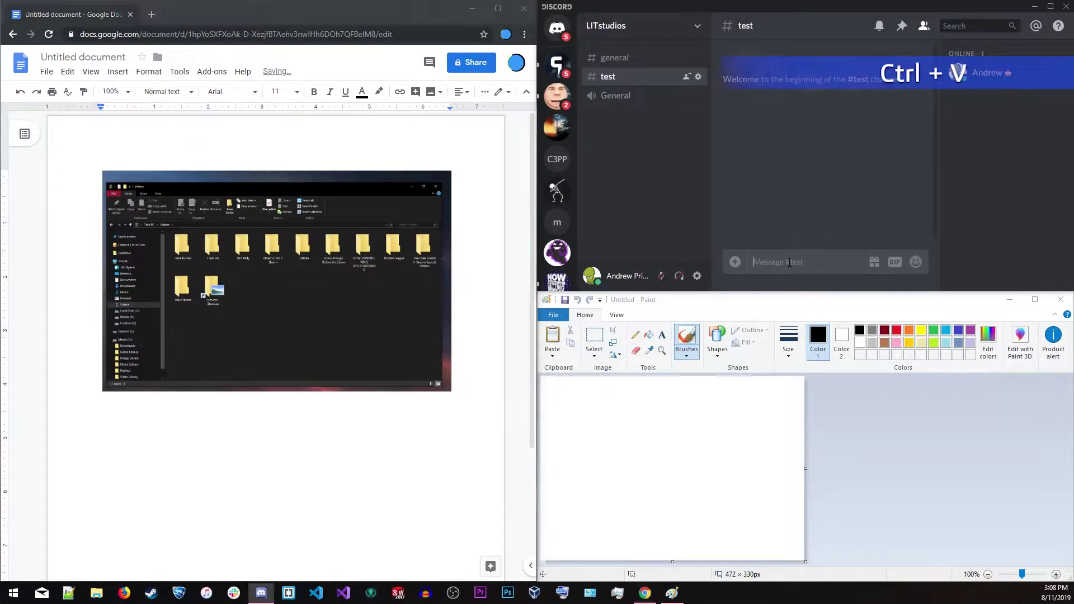
key(ctrl+v)
click(917, 204)
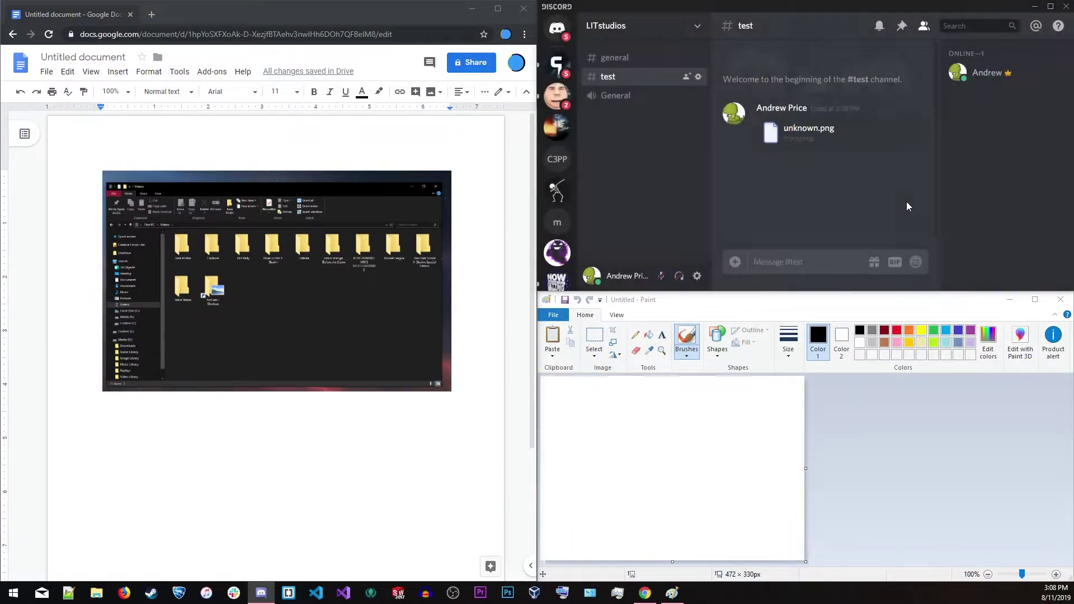
click(687, 429)
key(ctrl+v)
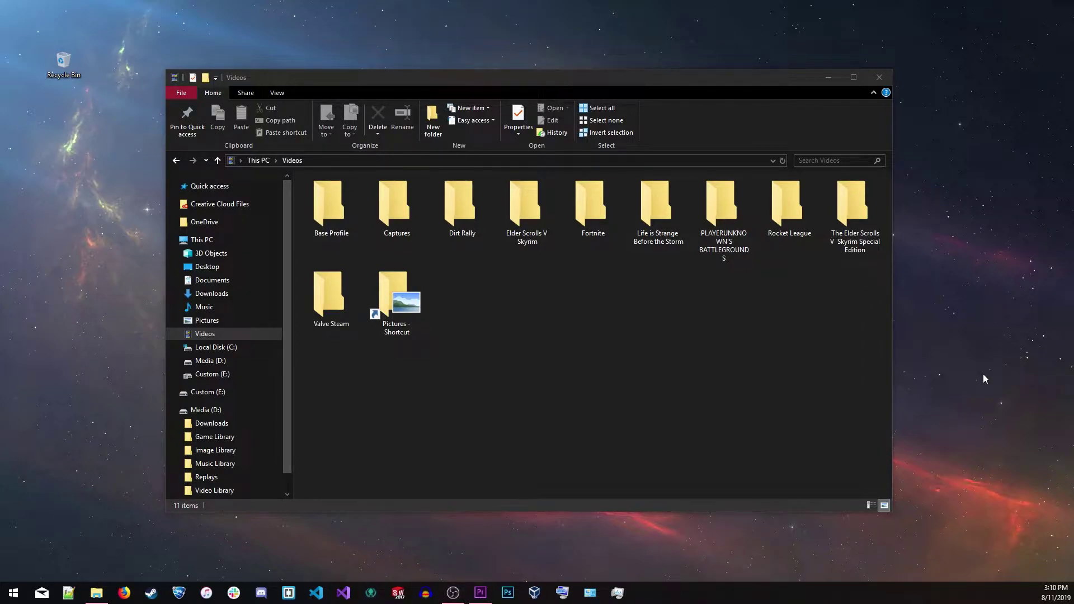
View the clipboard history, then cycle through the Win+P projection modes
key(super+v)
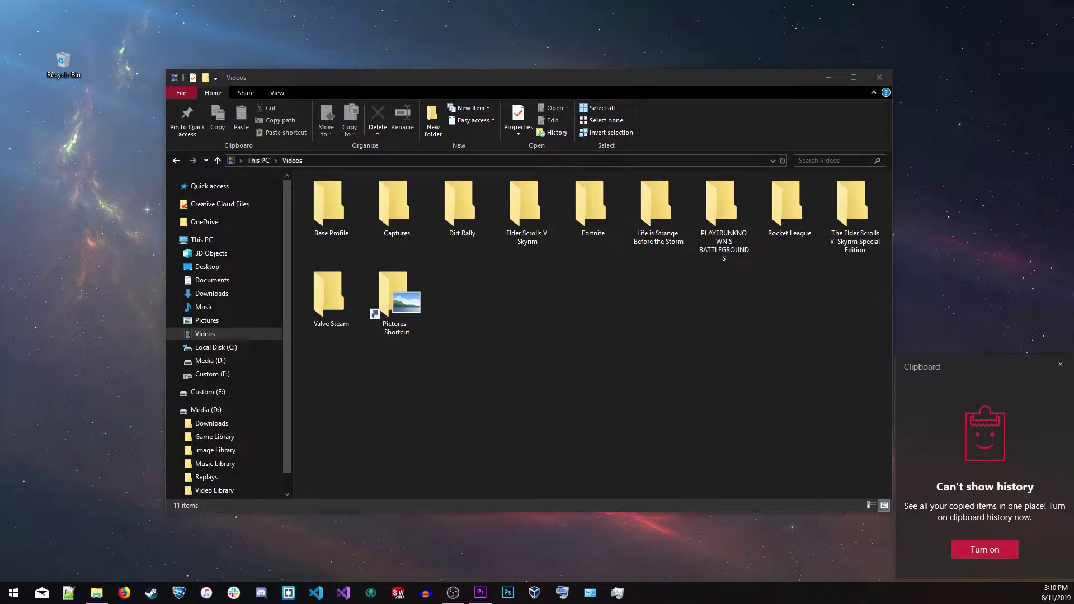
key(super+p)
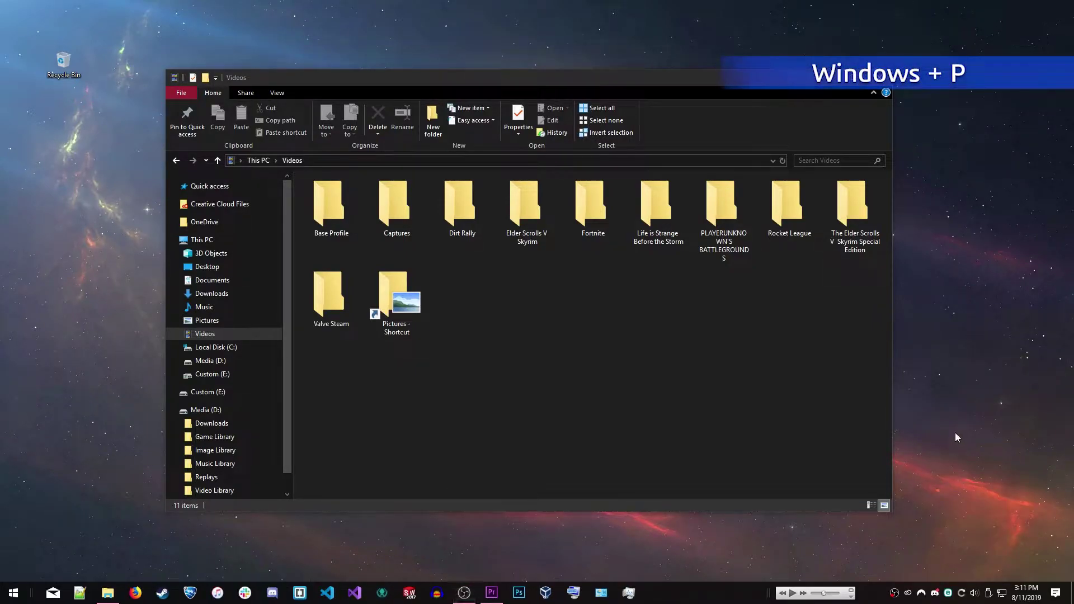
key(super+p)
key(super+p)
key(super+p)
key(super+p)
key(super+p)
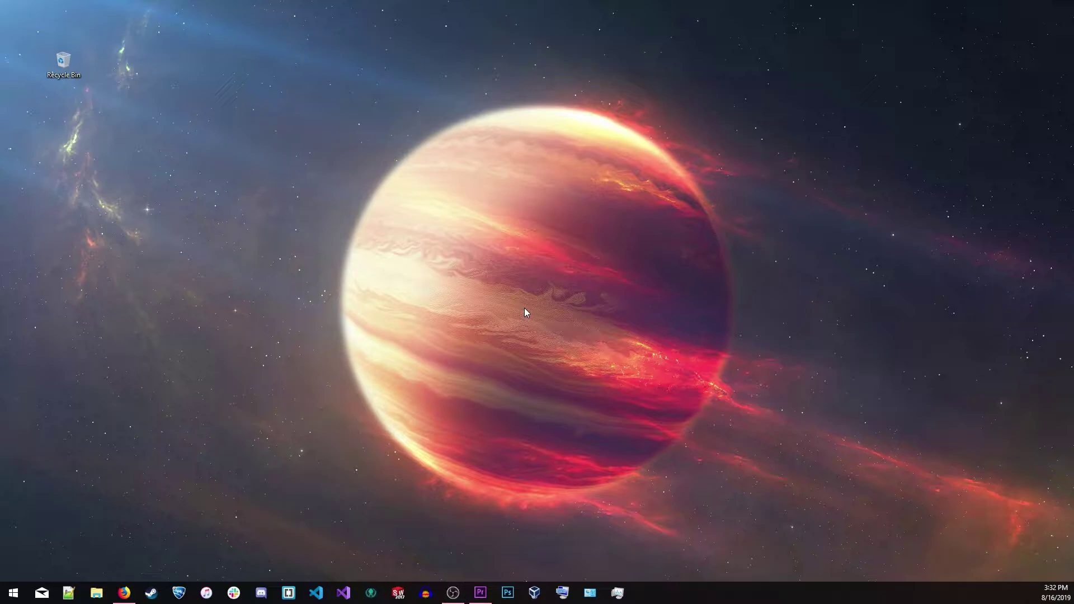
End the Windows Explorer process in Task Manager and restart it with explorer.exe
key(ctrl+shift+Escape)
scroll(454, 302, down, 3)
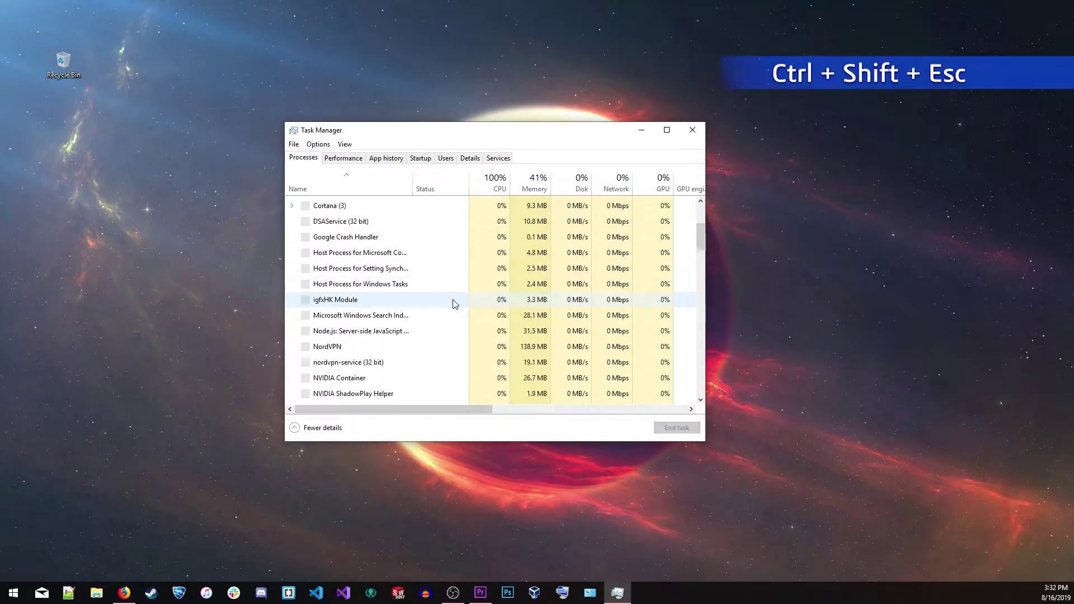
drag(700, 233, 681, 394)
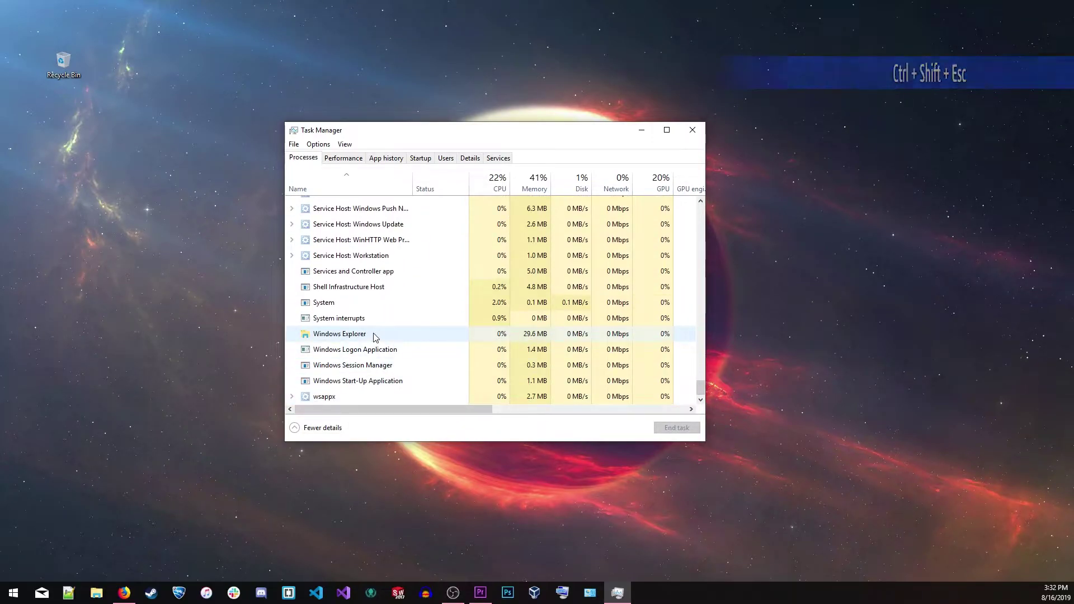
click(373, 335)
right_click(373, 334)
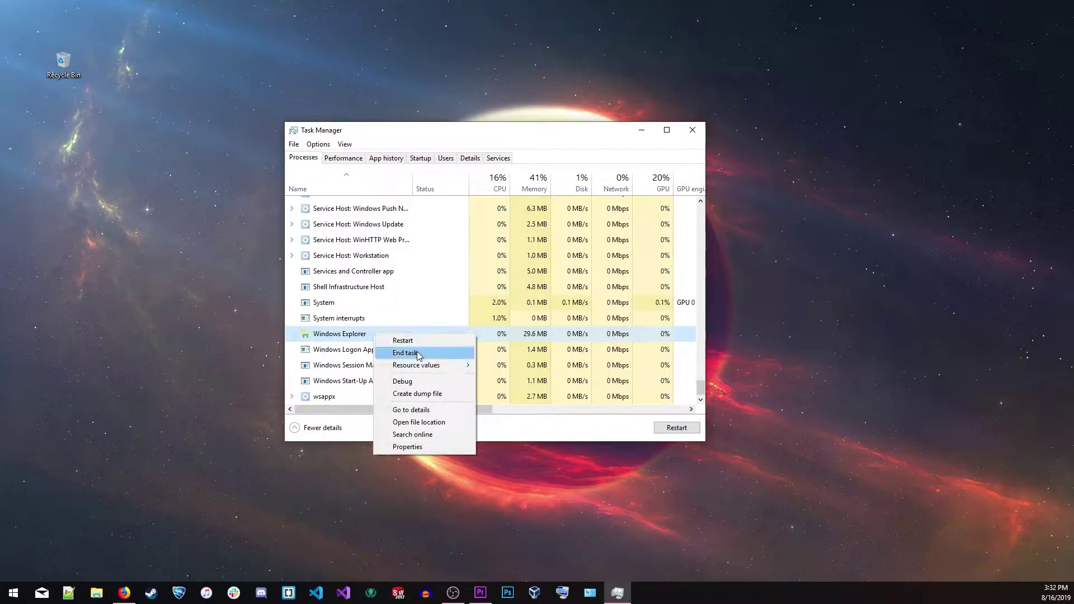
click(418, 353)
click(294, 143)
click(316, 155)
text(explorer.exe)
key(Return)
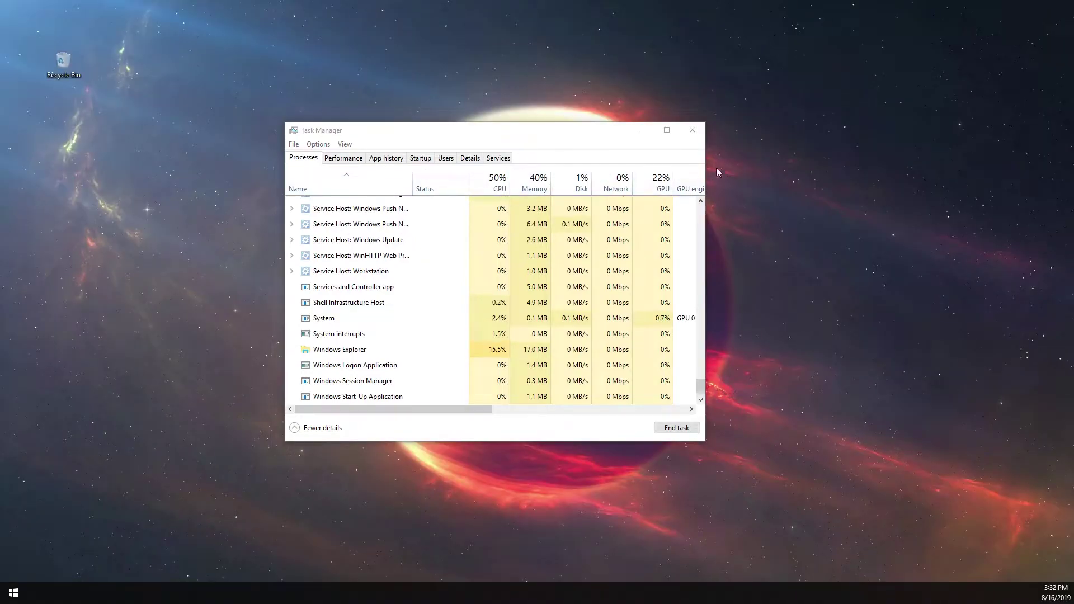
On the Startup list, disable NordVPN then re-enable it, and close Task Manager
click(419, 159)
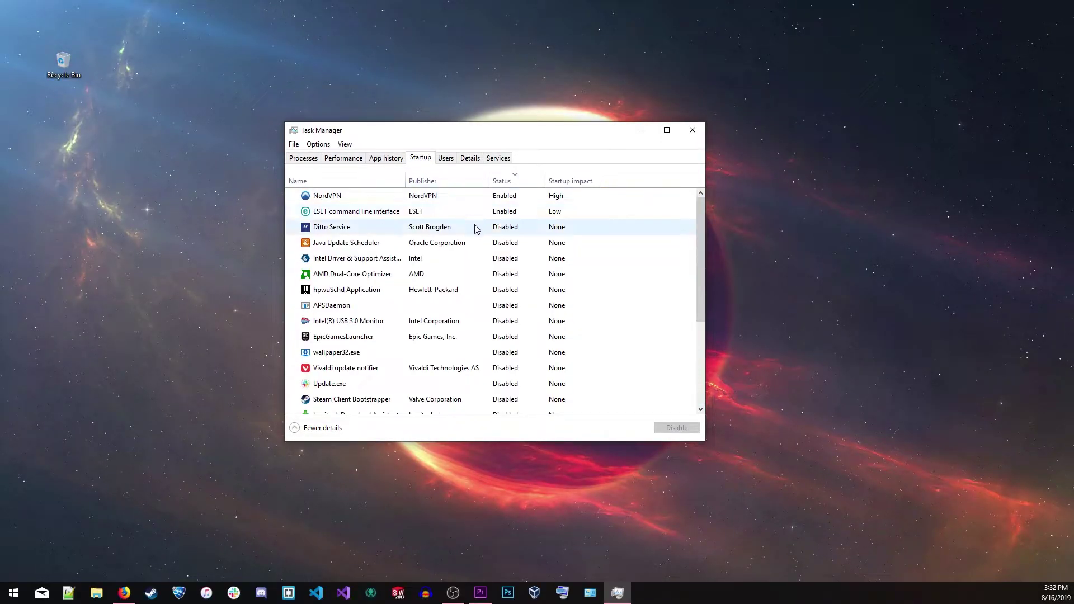
click(492, 195)
right_click(493, 196)
click(515, 202)
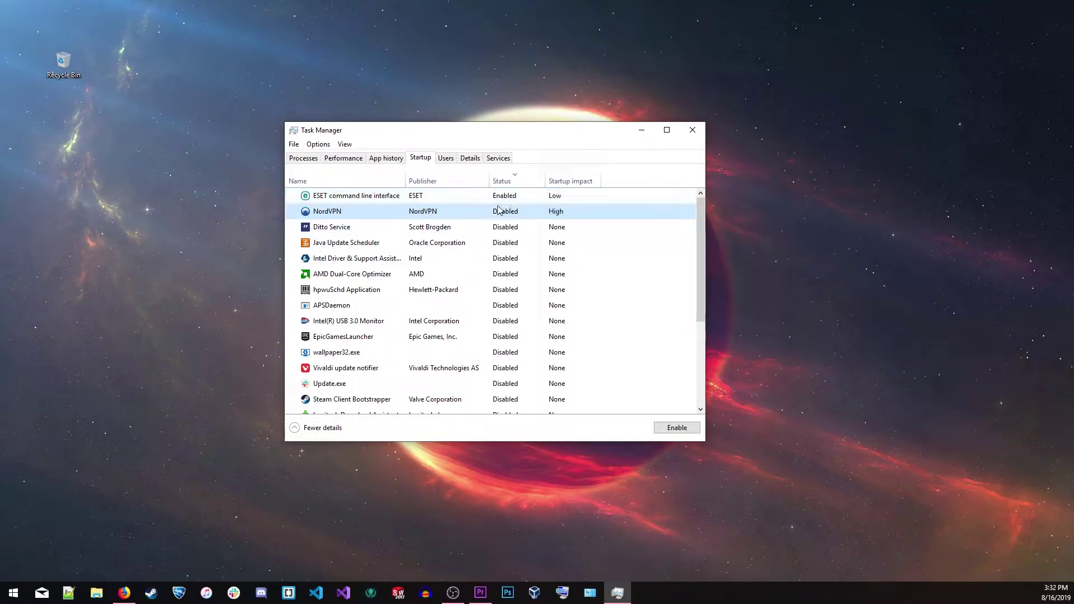
right_click(484, 213)
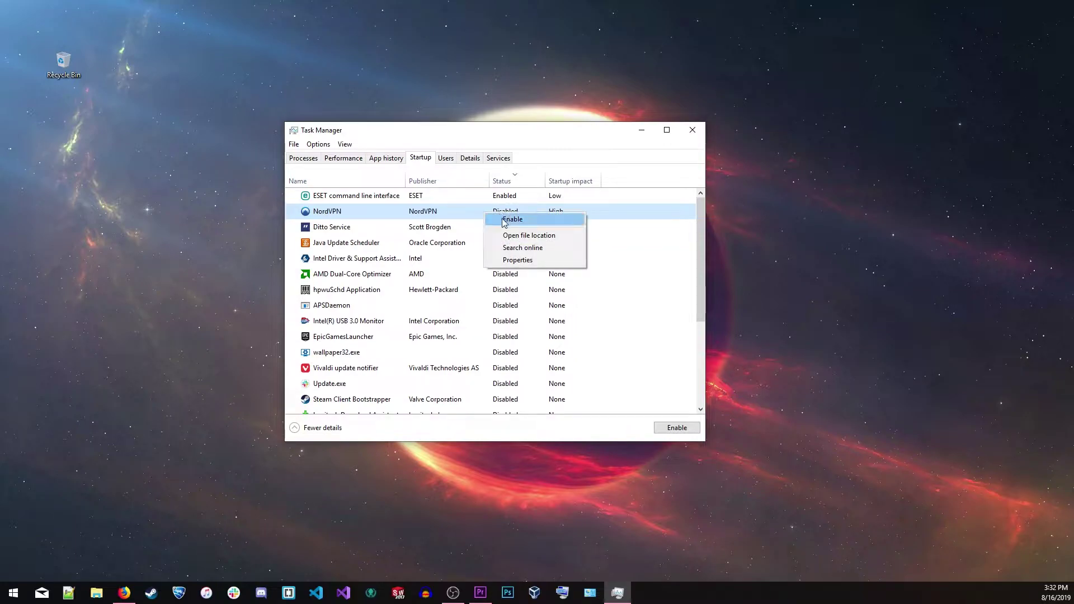
click(504, 220)
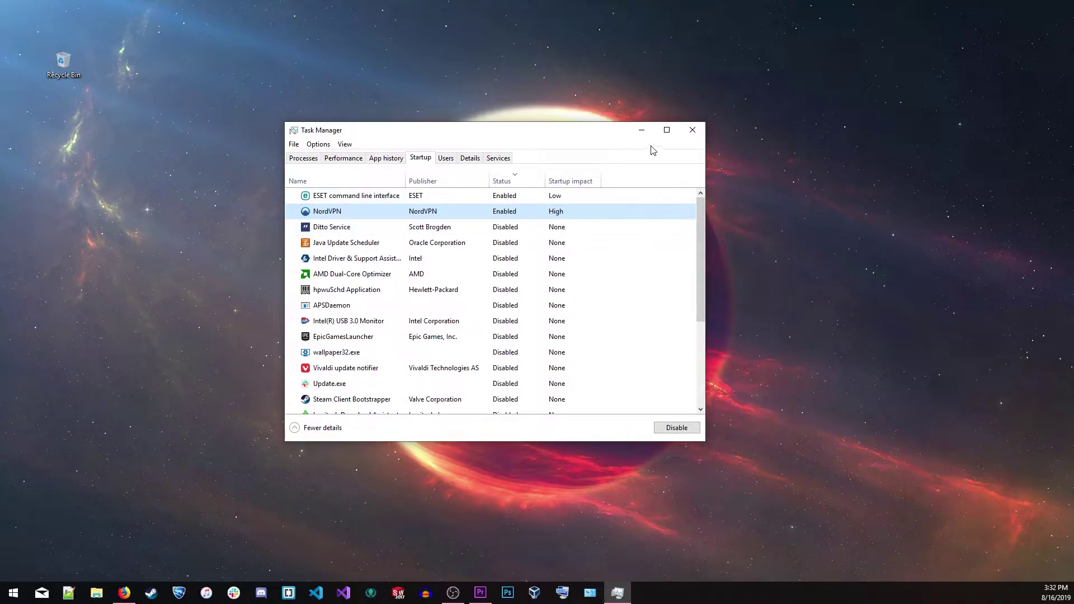
click(693, 134)
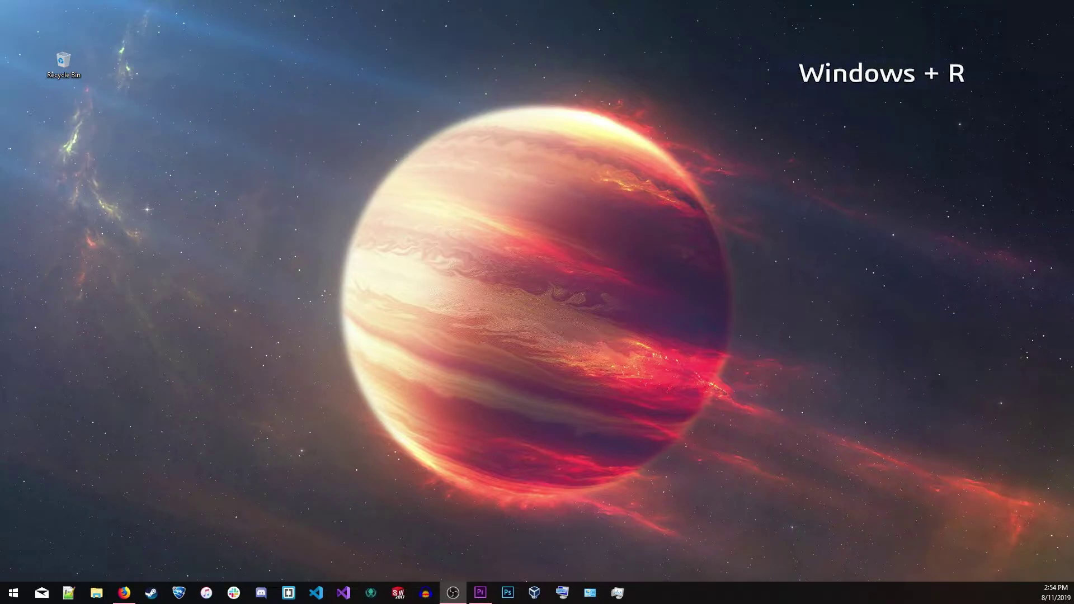
Open the shell:startup and shell:common startup folders from Run, then close both windows
key(super+r)
text(shell:startup)
key(Return)
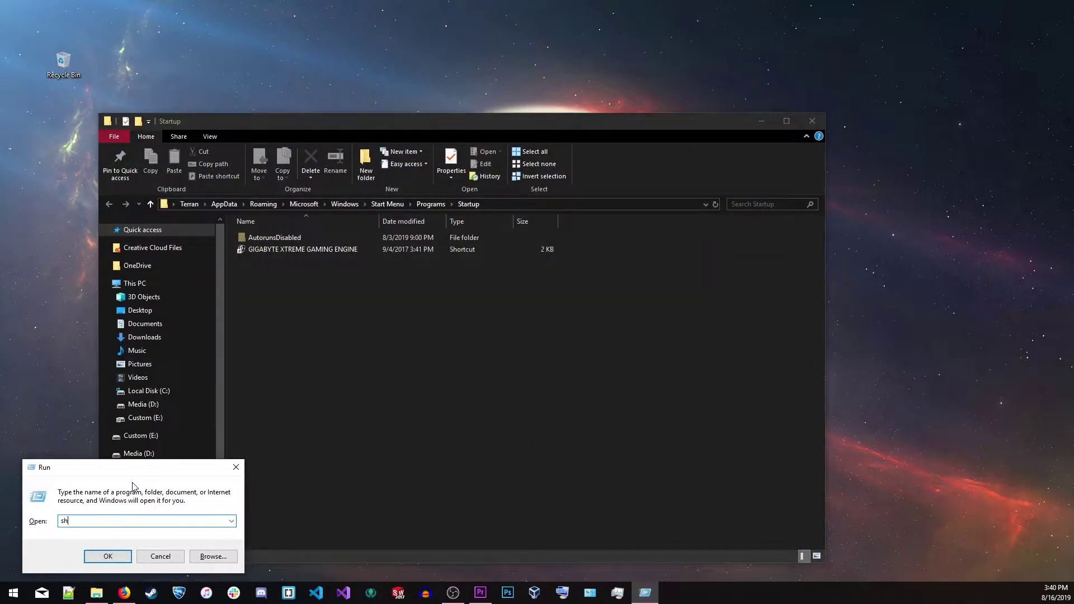
text(ell:common startup)
key(Return)
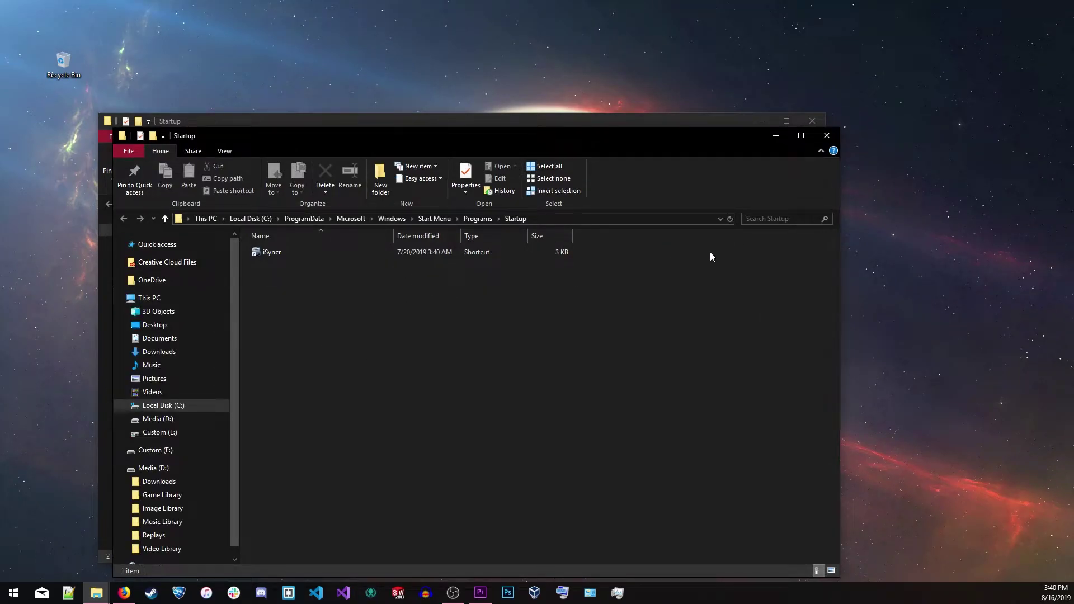
click(829, 139)
click(812, 120)
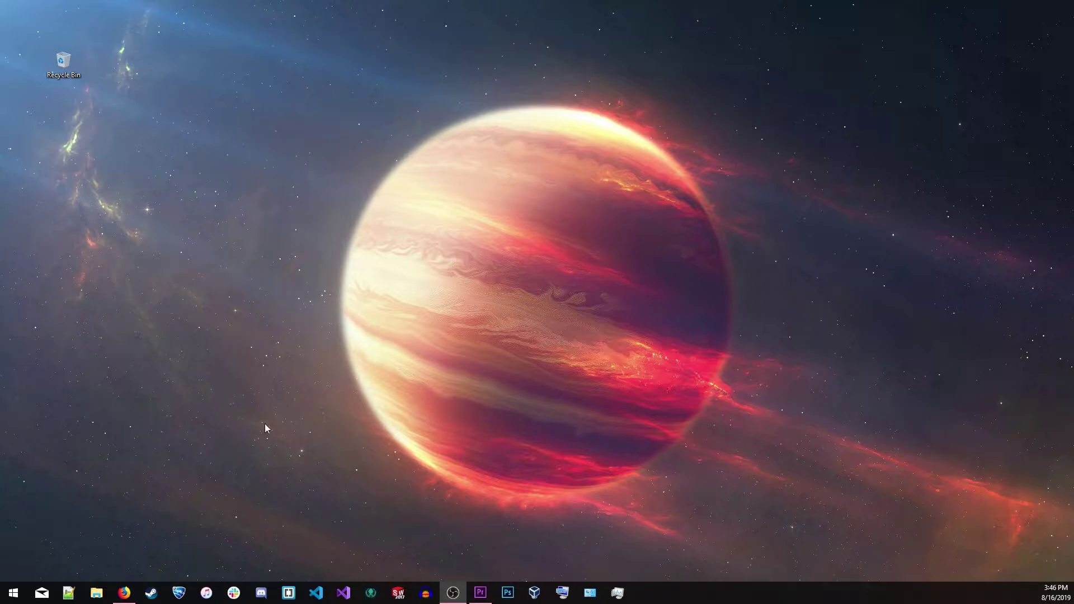
In netplwiz, select the administrator account and clear 'Users must enter a user name and password'
key(super)
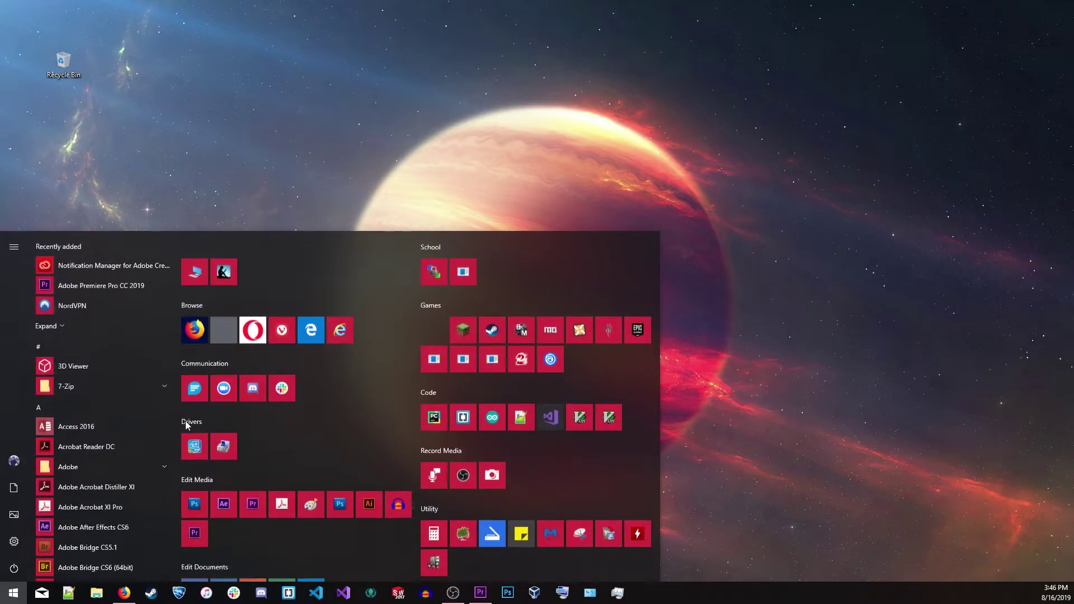
text(netplwiz)
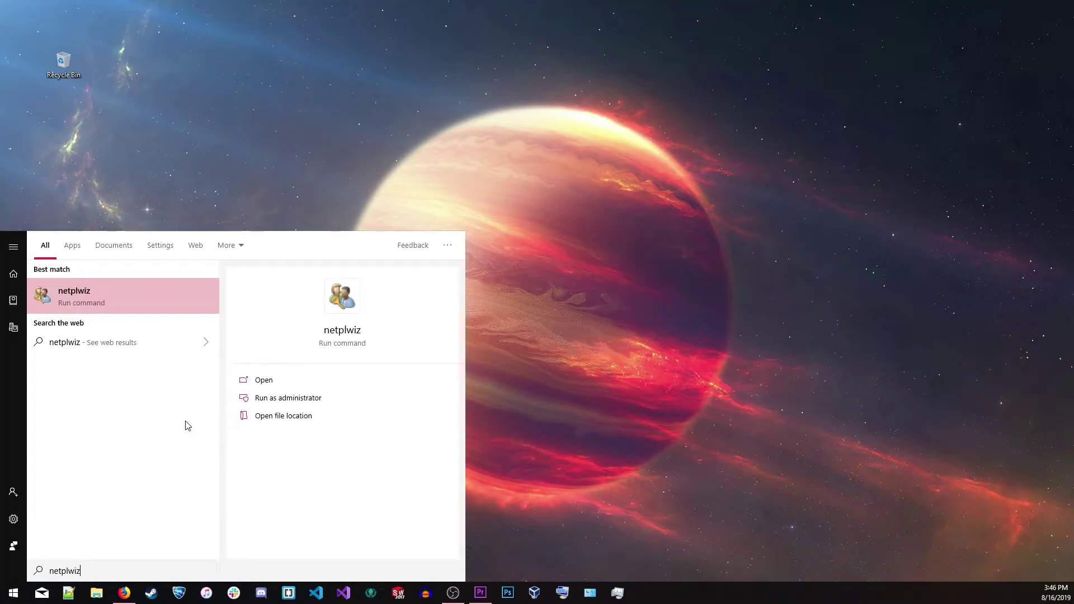
key(Return)
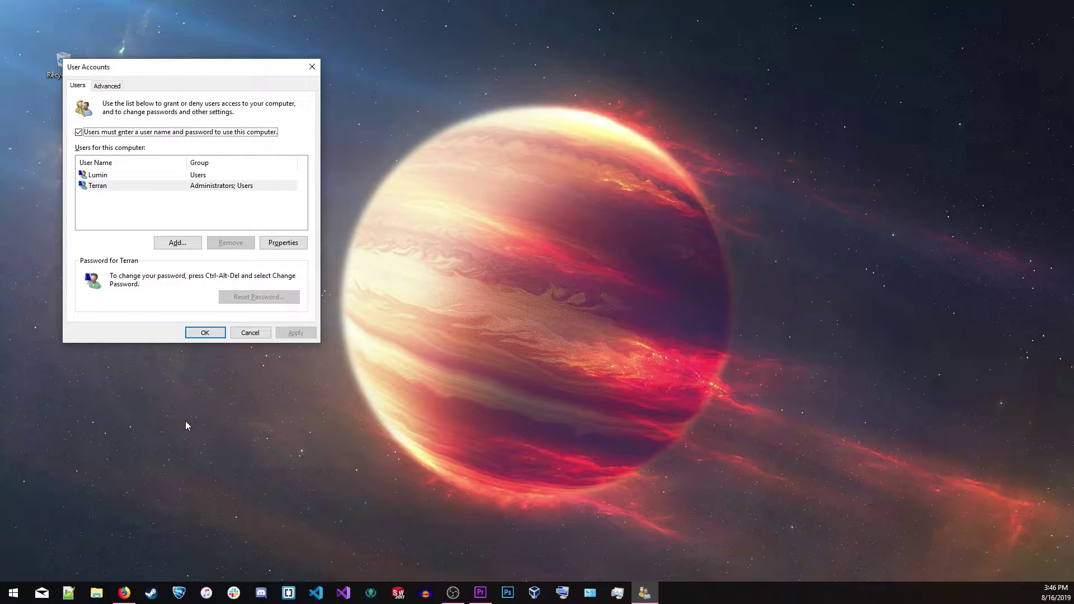
click(193, 187)
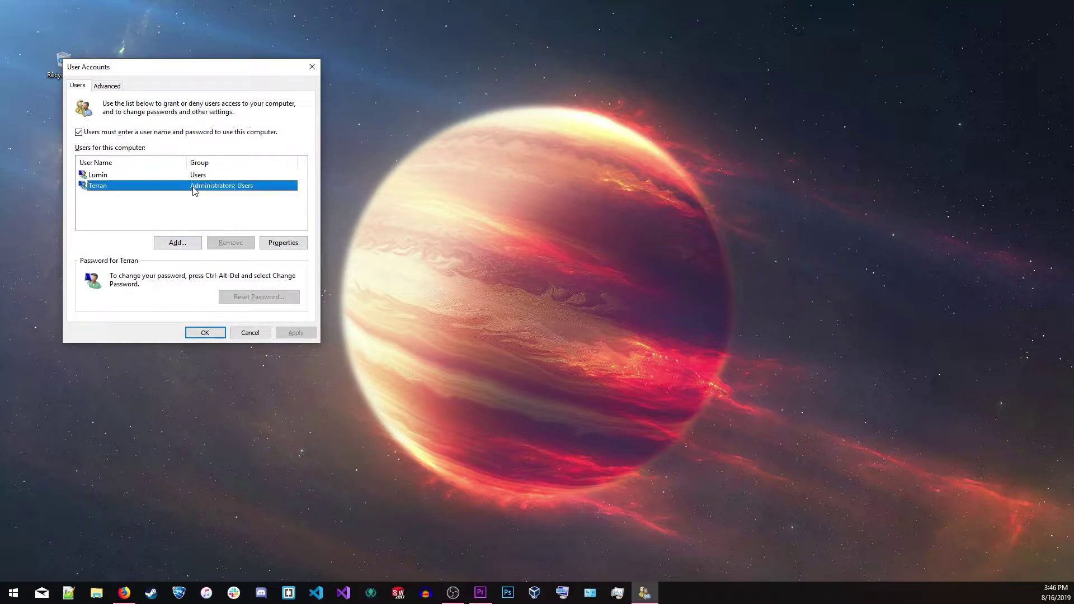
click(82, 134)
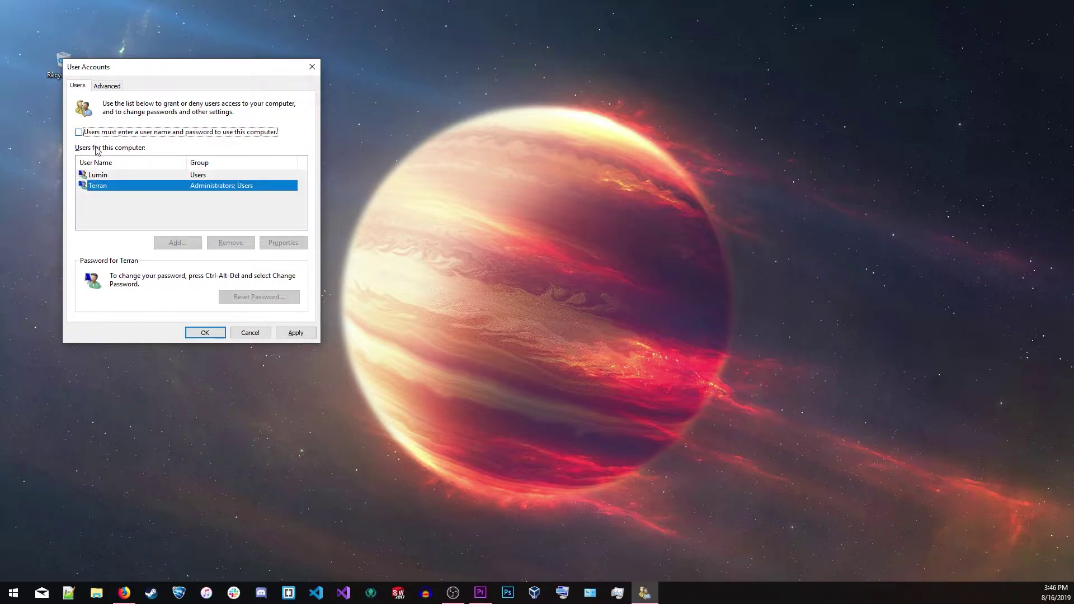
click(279, 335)
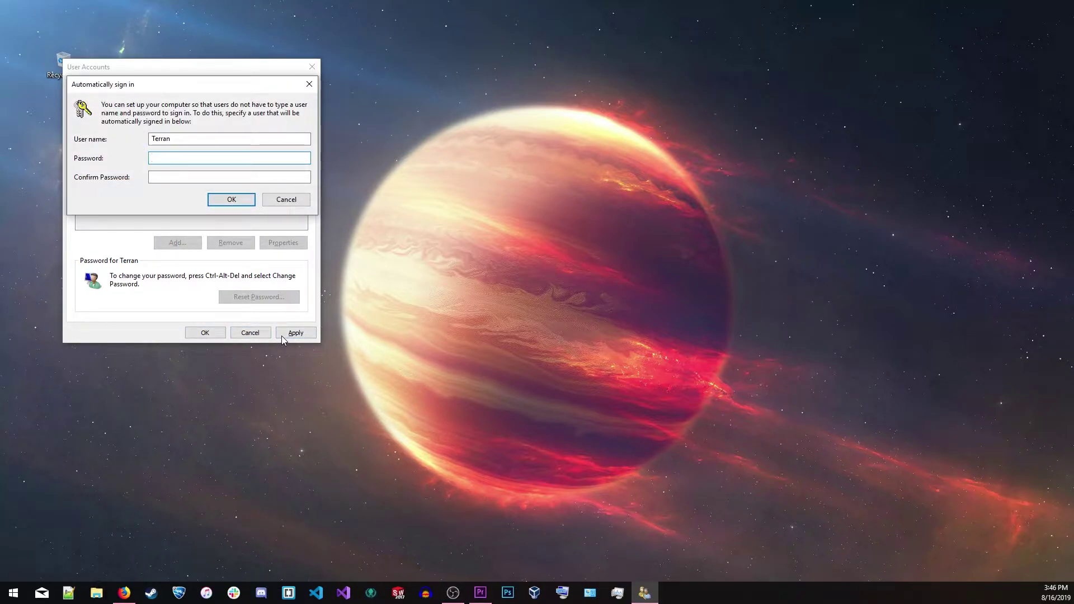
Enter and confirm the account password for automatic sign-in, then close User Accounts
text(•••••••••)
key(Tab)
text(•••••••••)
key(Return)
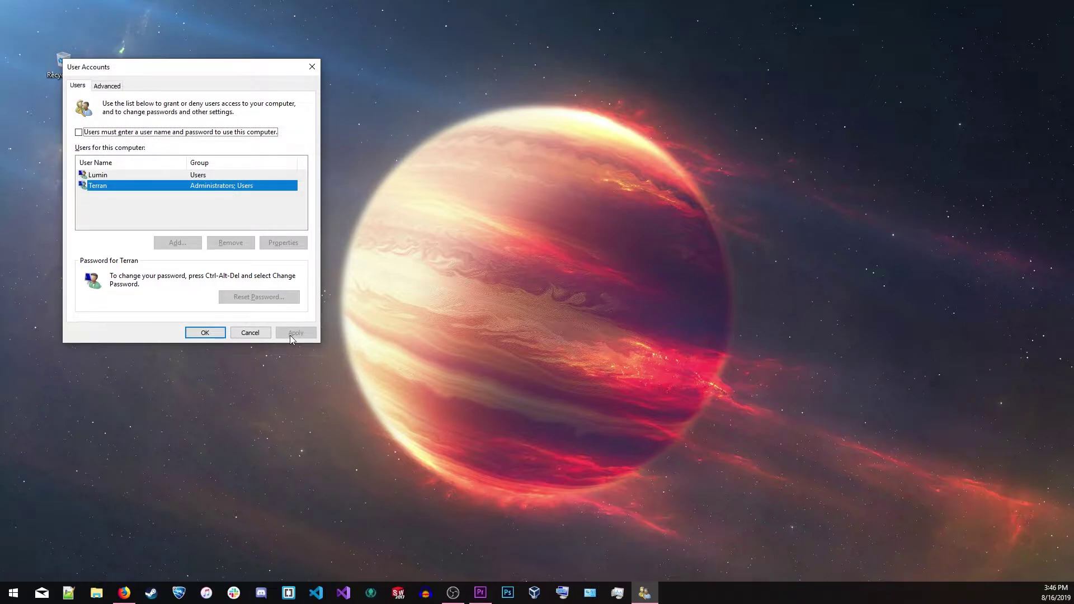
click(211, 334)
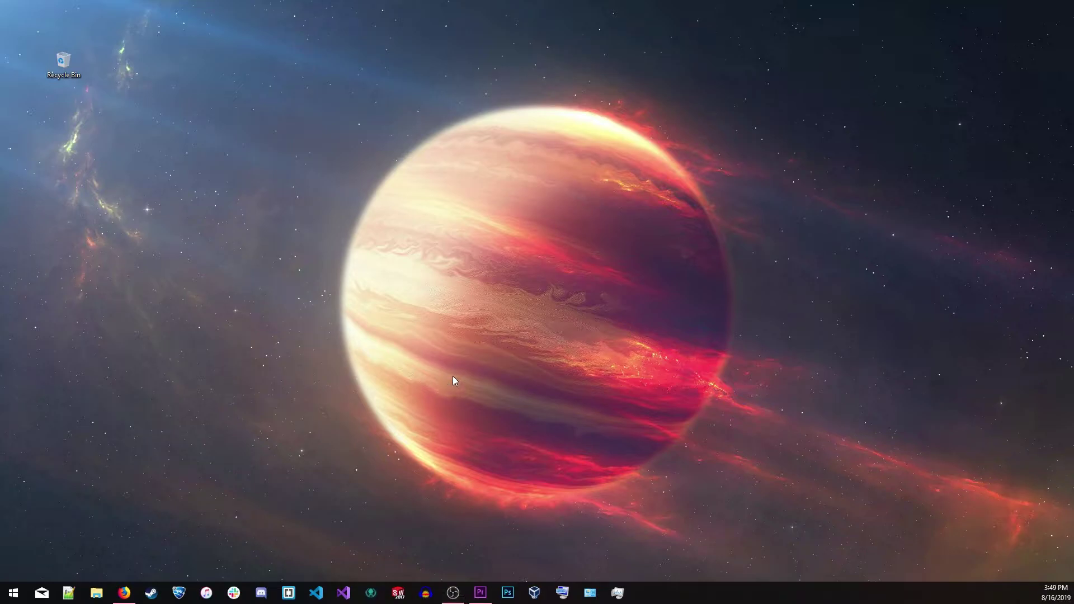
key(super+i)
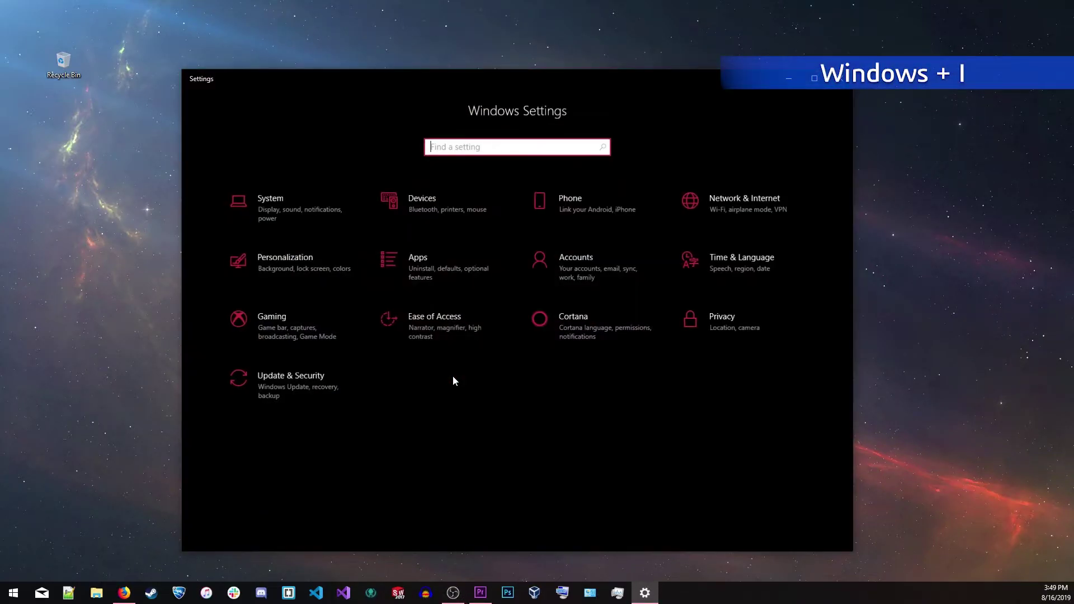
click(578, 267)
click(264, 251)
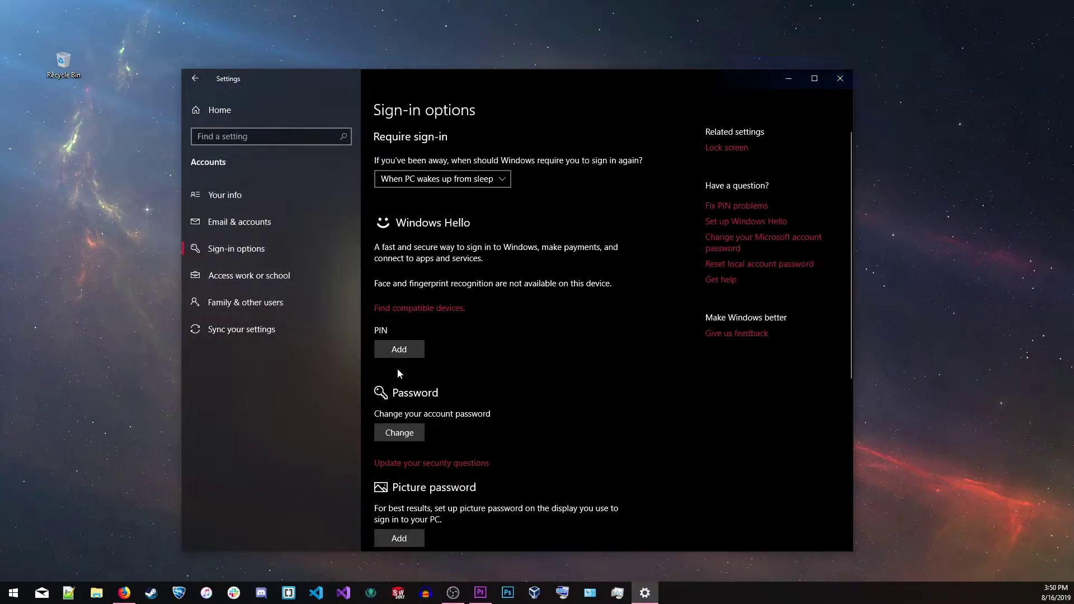
click(397, 434)
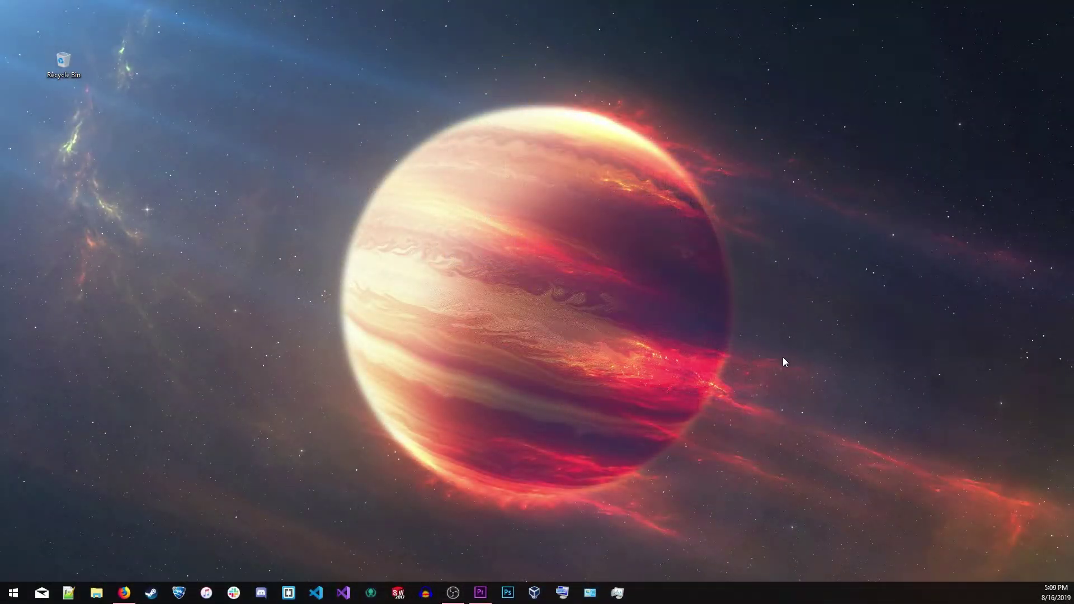
key(super)
text(dynamic)
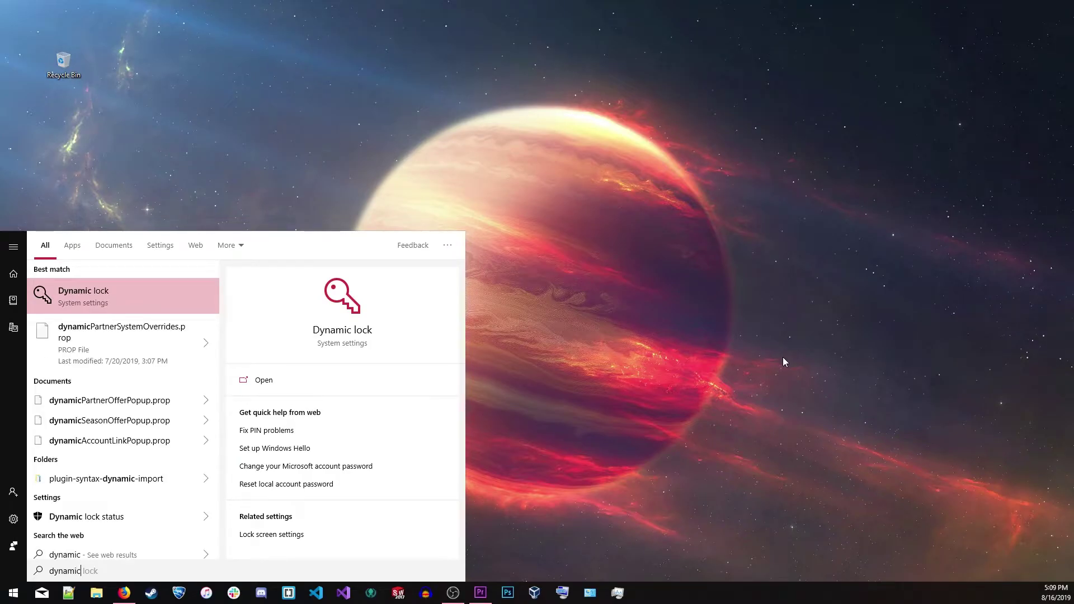
key(Return)
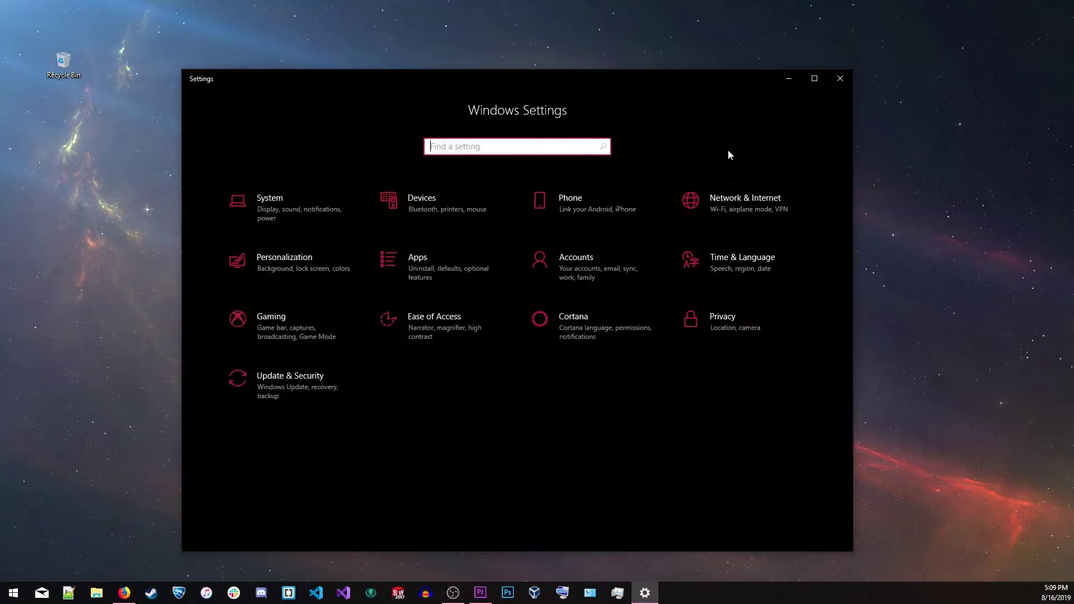
click(600, 263)
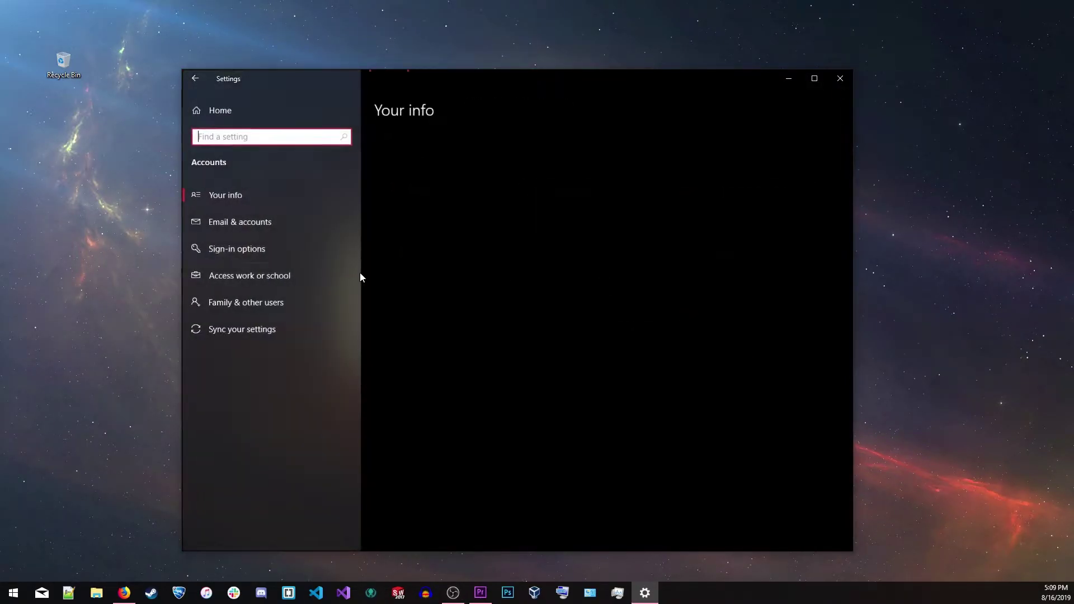
click(243, 255)
scroll(441, 297, down, 5)
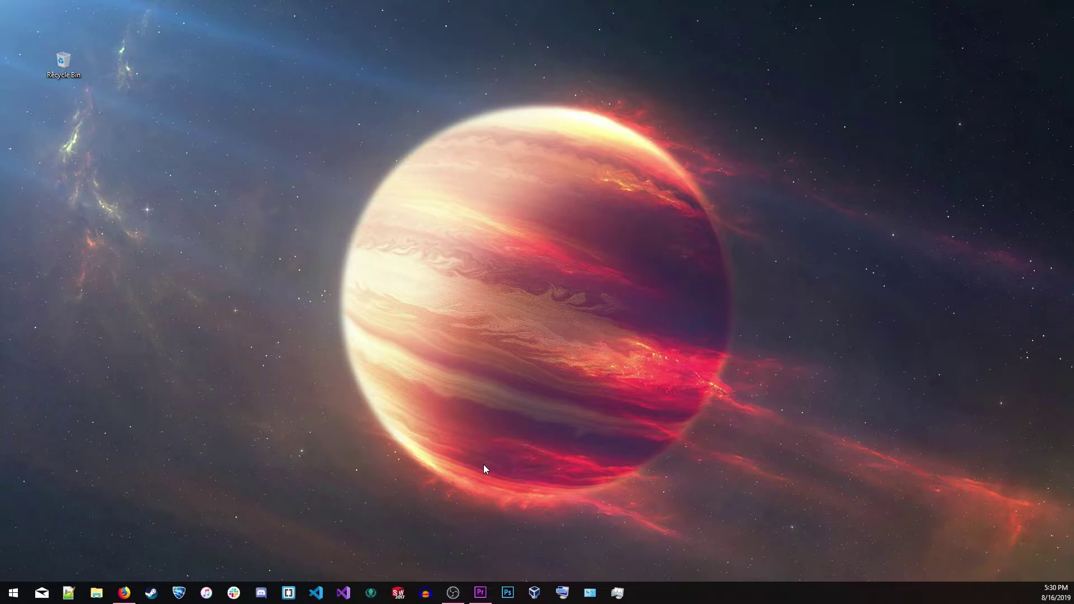
Launch 3D Builder, start a new scene and insert a cube
key(super)
text(3d)
key(Return)
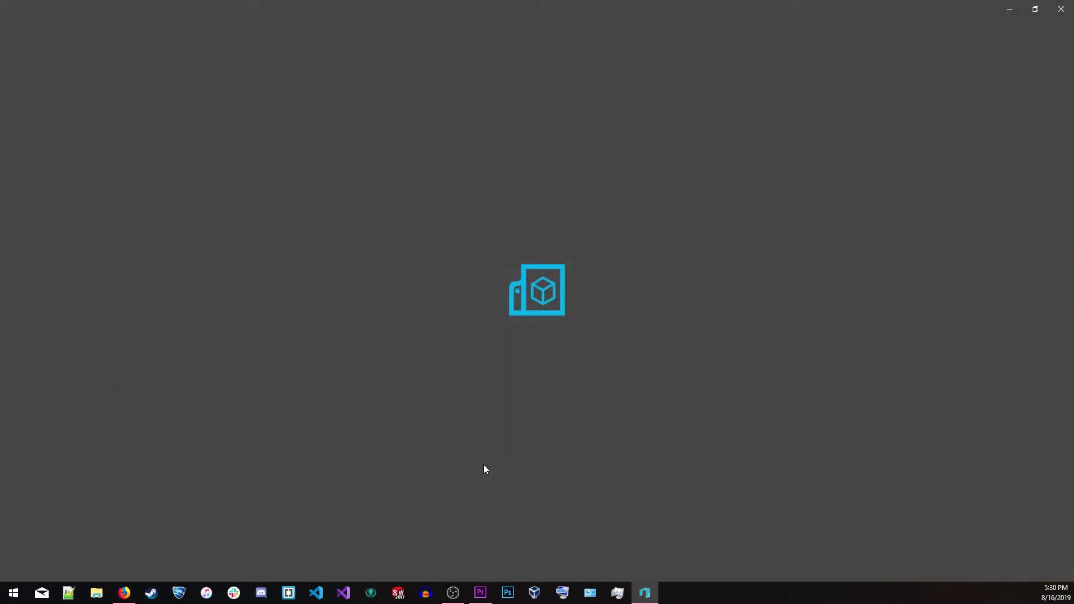
click(532, 270)
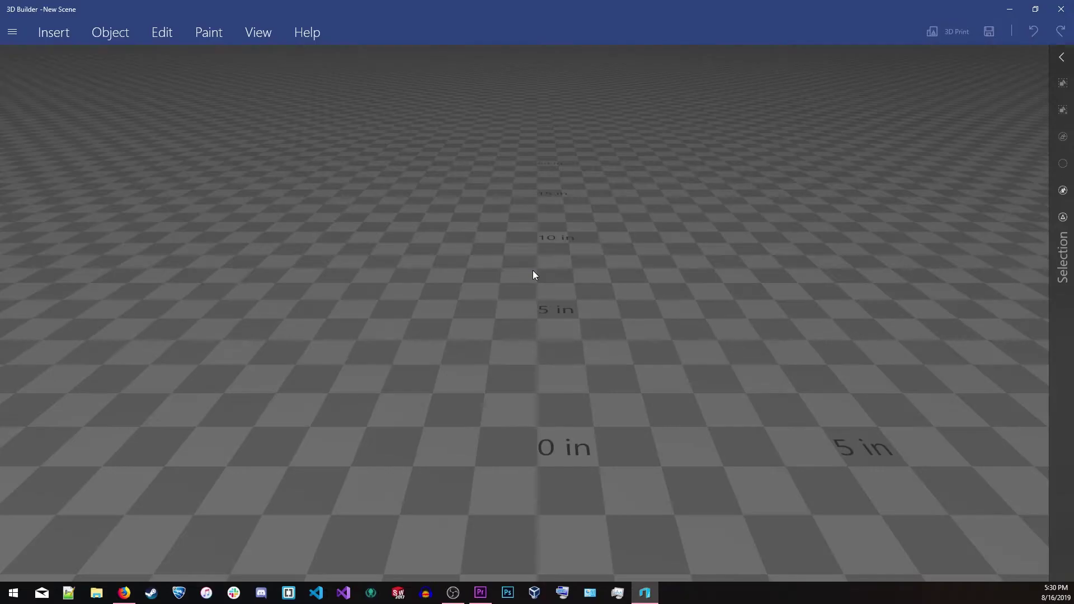
click(54, 32)
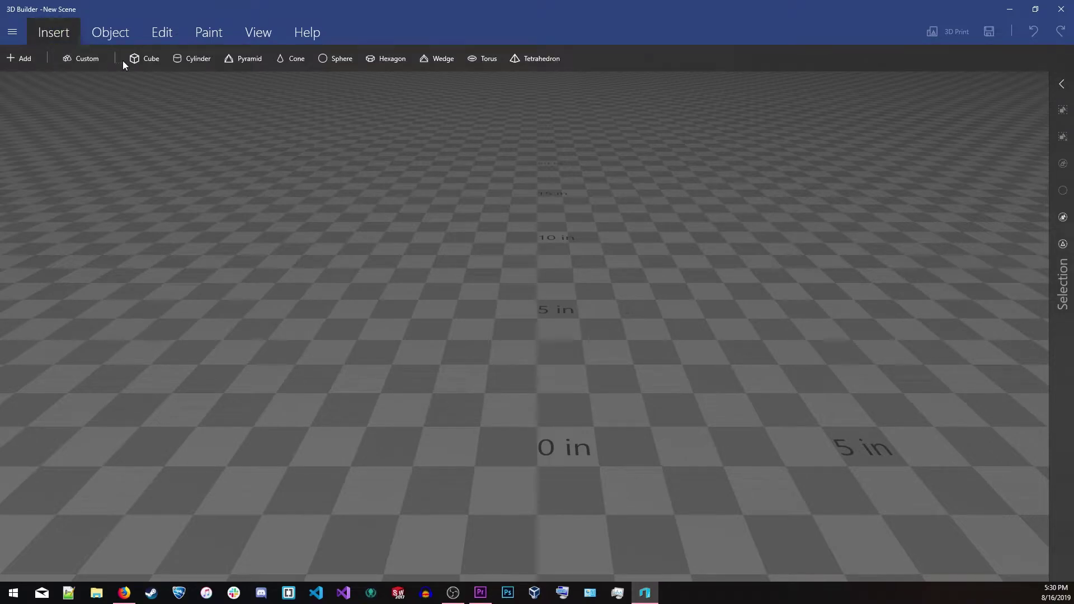
click(143, 61)
click(613, 280)
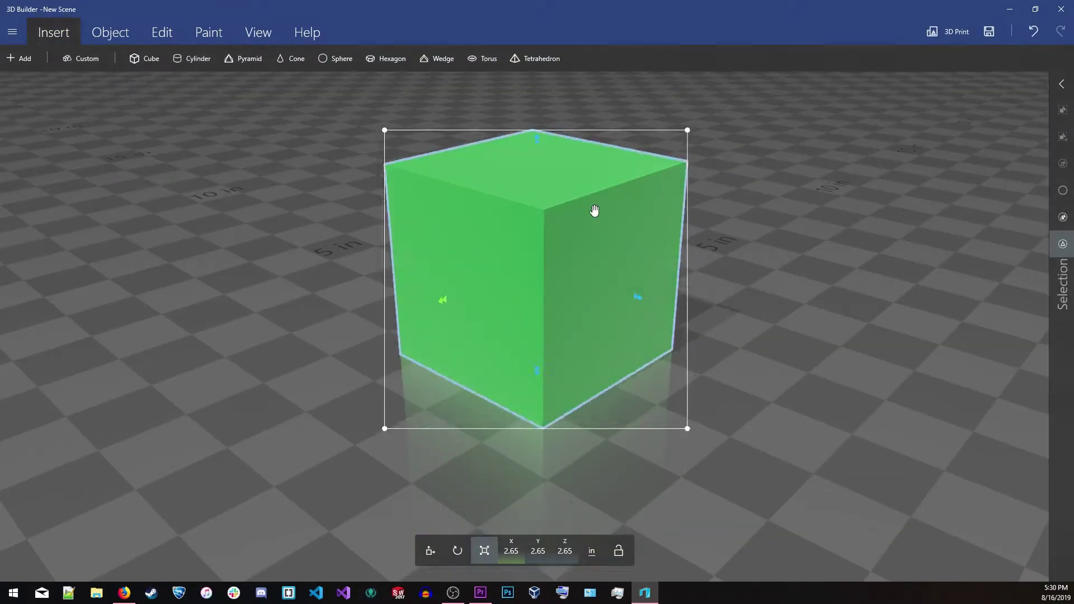
Add a cylinder, rotate and scale it, and subtract it from the cube to cut a hole
click(192, 58)
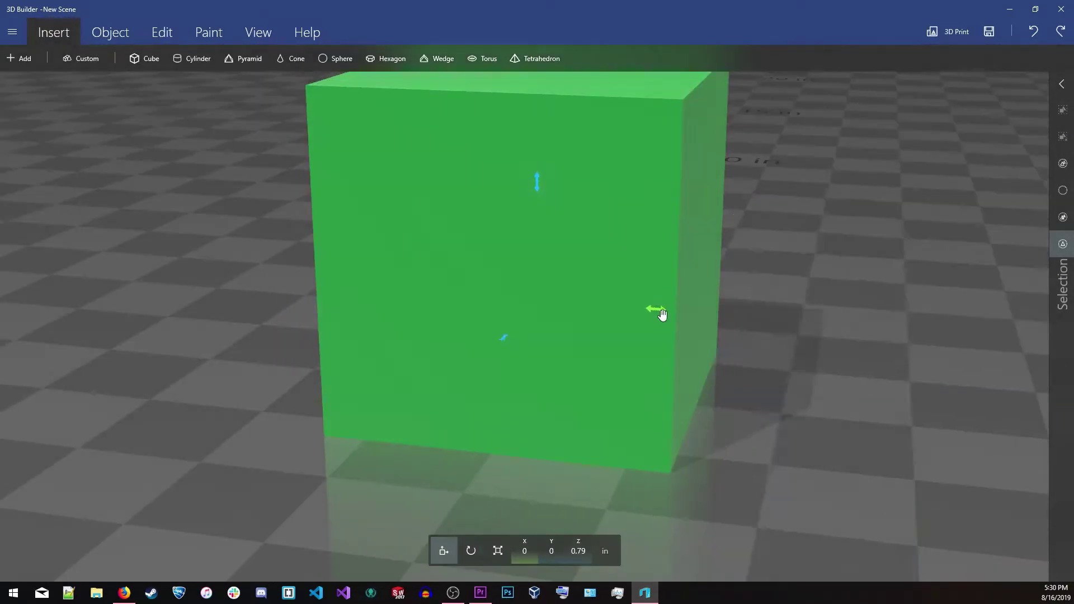
click(457, 550)
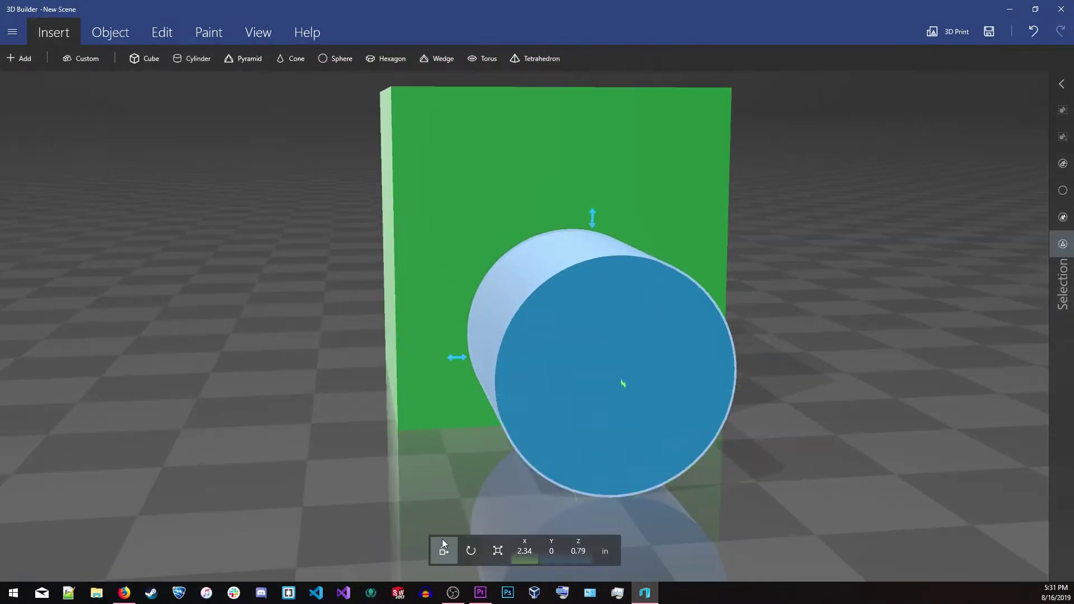
click(484, 551)
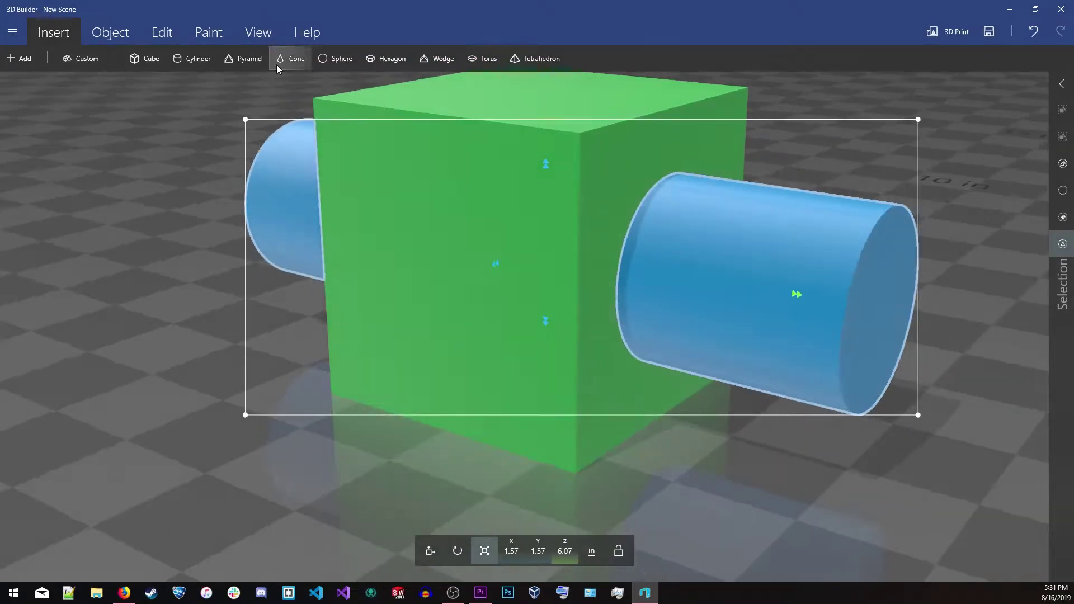
click(110, 32)
click(162, 31)
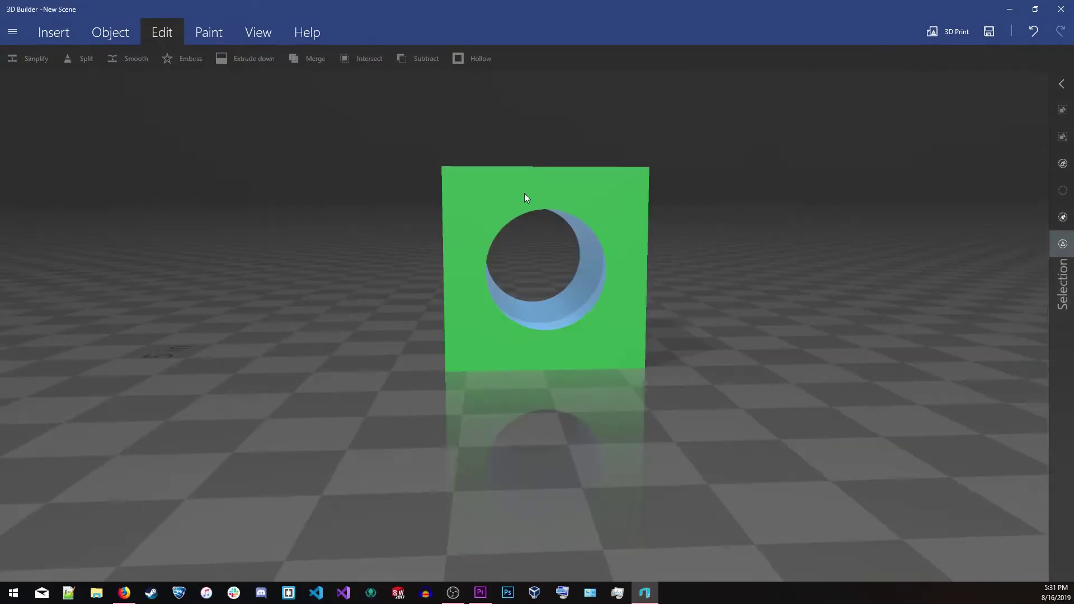
Emboss the text 'hole to another universe' into the cube
click(524, 197)
click(184, 58)
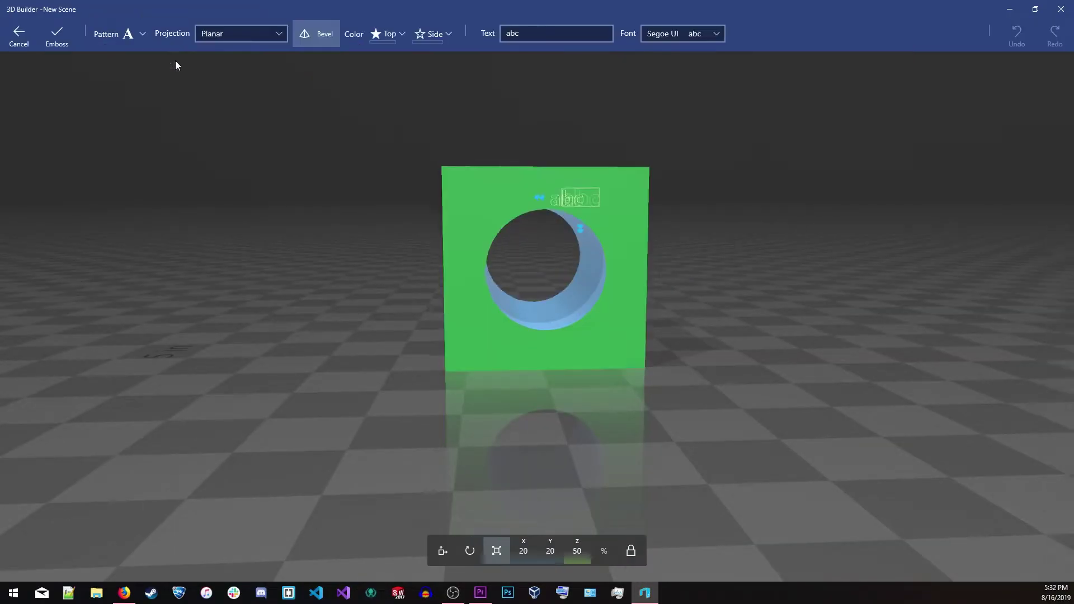
text(hole to another universe)
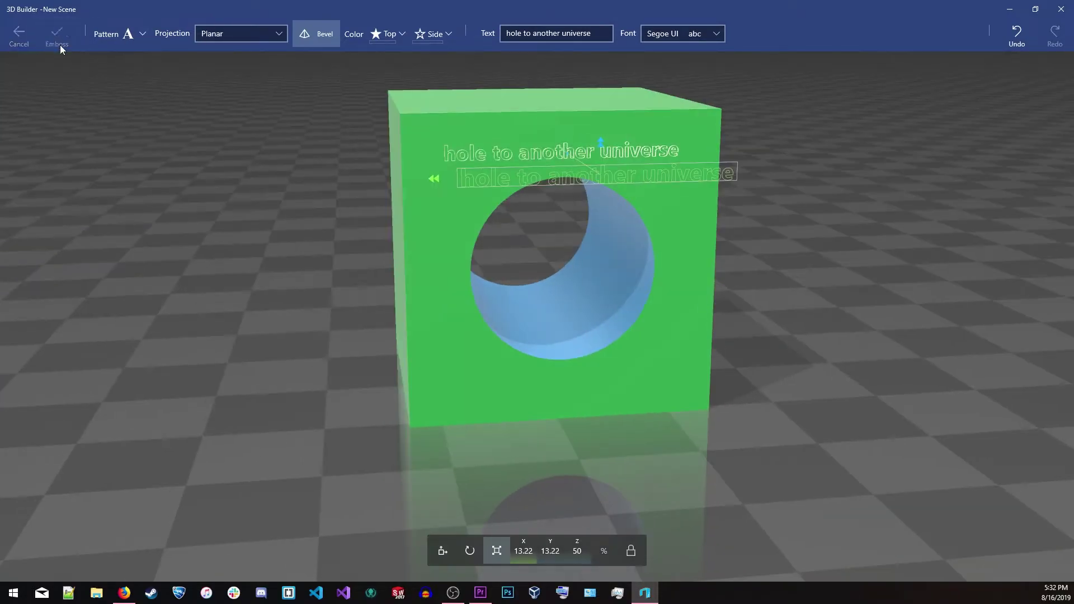
click(55, 35)
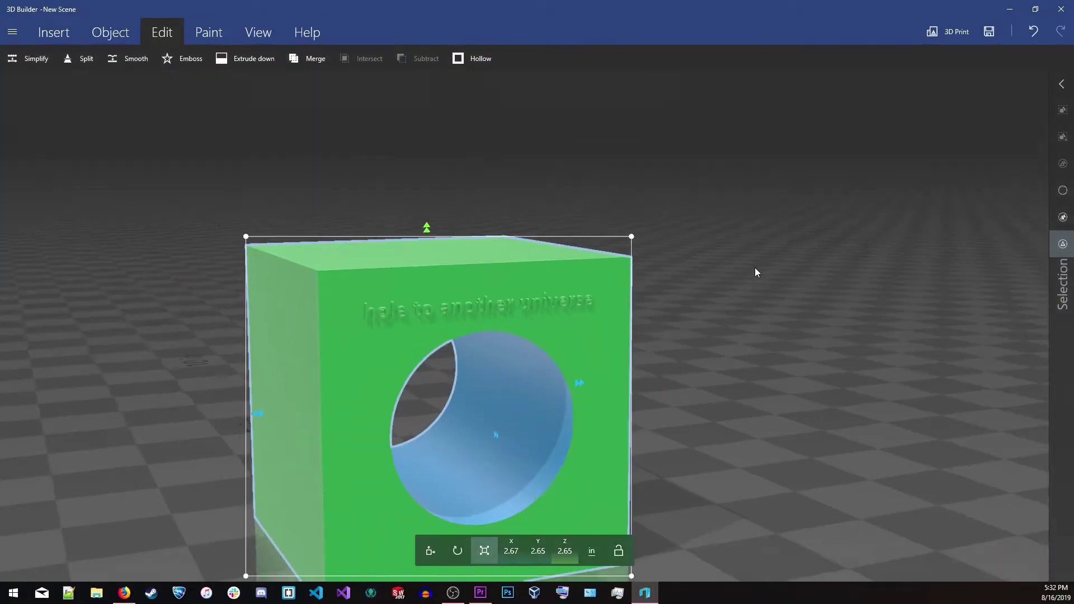
Save the model as hole in STL format
click(13, 32)
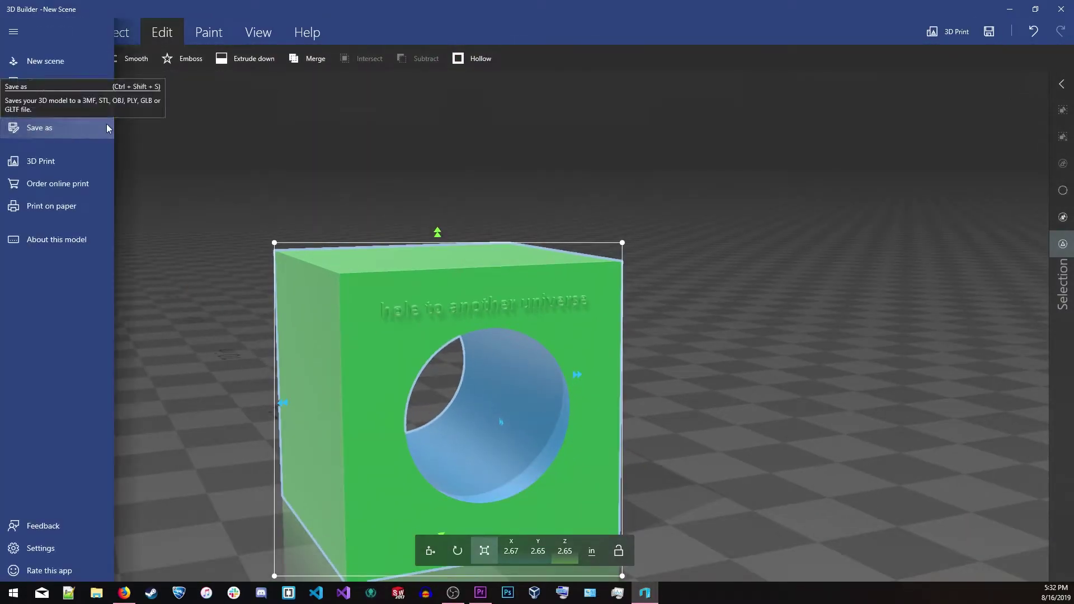
click(44, 124)
click(244, 259)
click(246, 292)
text(hole.stl)
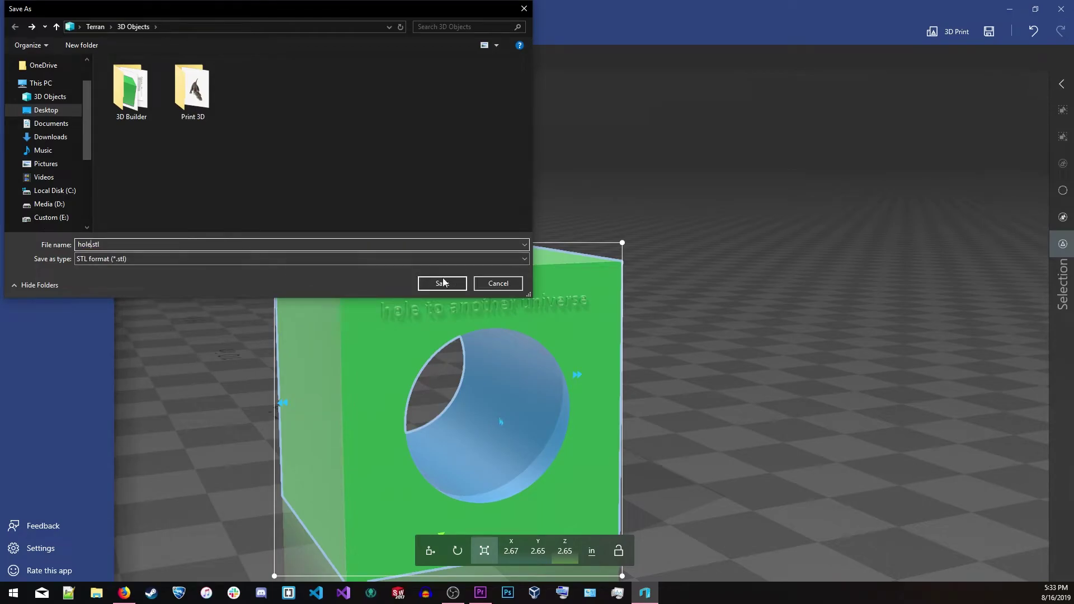
click(441, 283)
Send the model to 3D print with Multicolor+ material and order it online
click(40, 162)
click(129, 100)
click(300, 109)
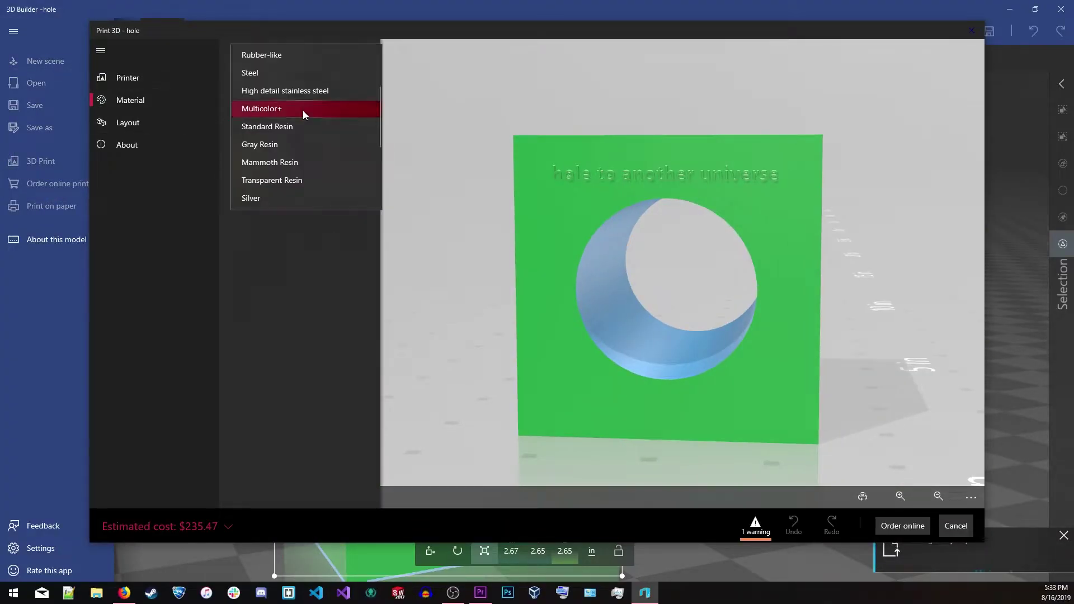
click(304, 110)
click(902, 525)
click(537, 523)
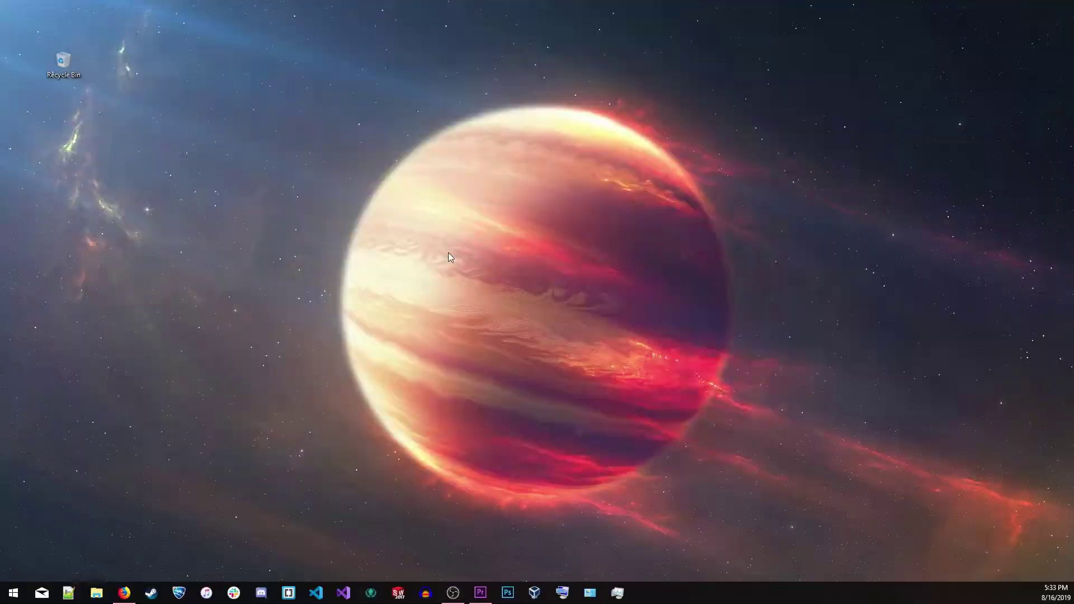
key(super+e)
Open T-Rex.3mf from 3D Objects > Print 3D and rotate the model to another side
double_click(311, 167)
double_click(321, 168)
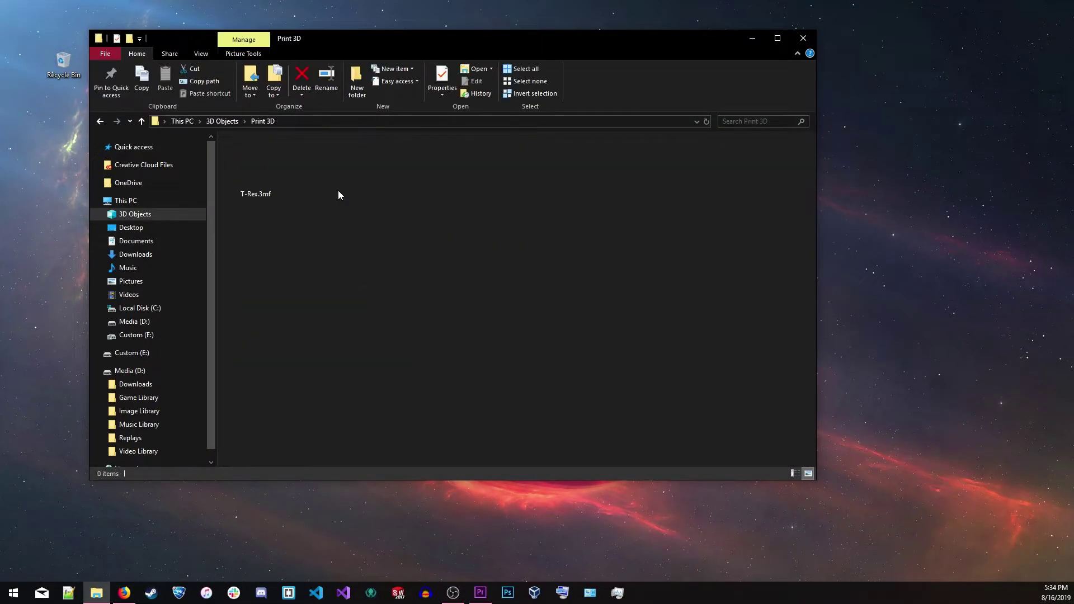
double_click(271, 182)
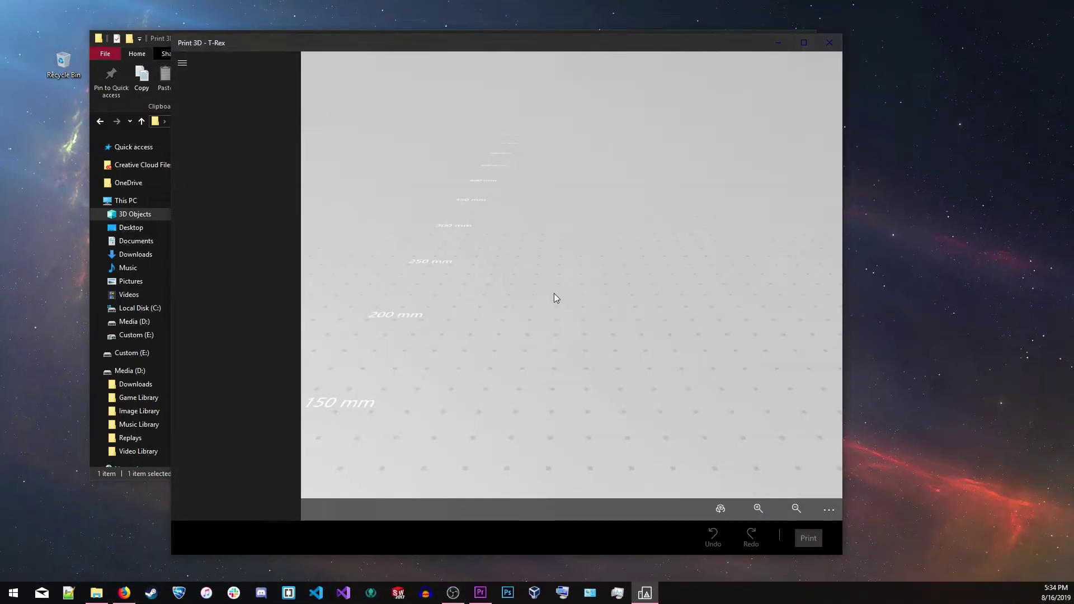
drag(506, 268, 546, 212)
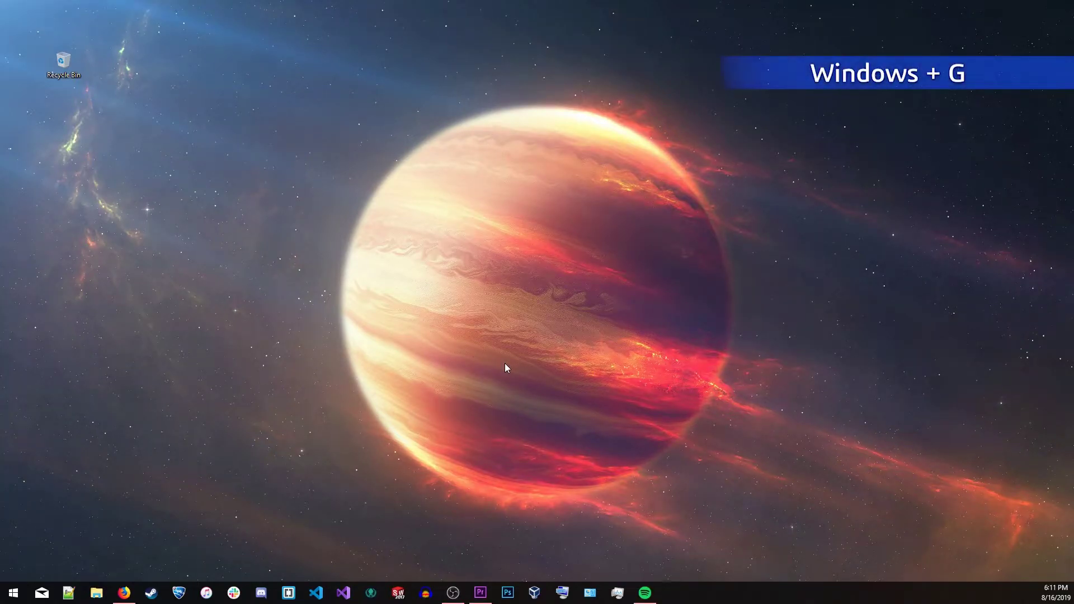
In Xbox Game Bar, try the Xbox Social chat and add Looking for Group for Fortnite
key(super+g)
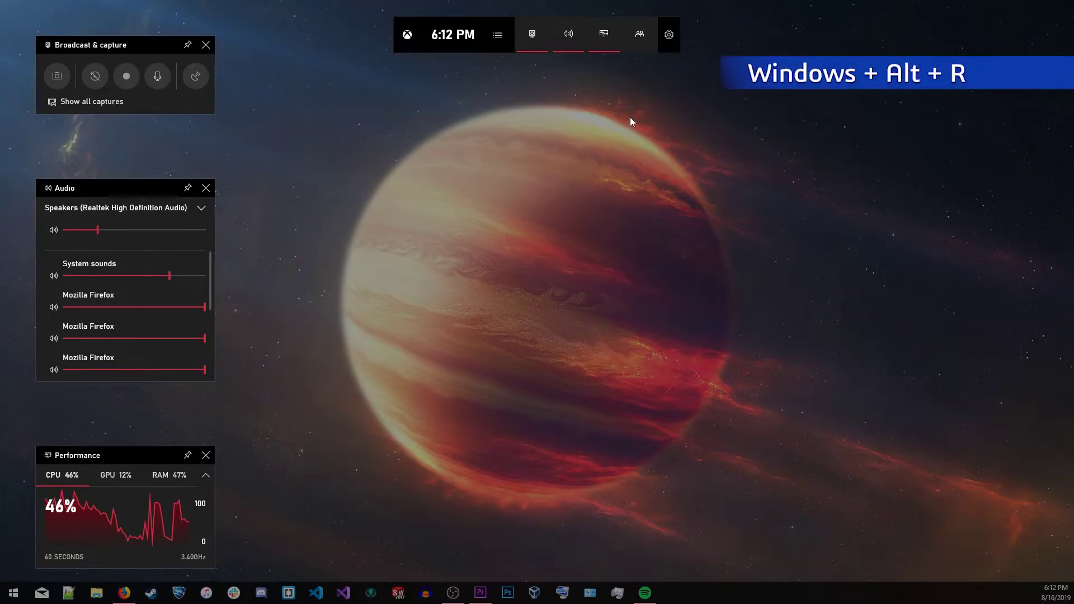
click(639, 34)
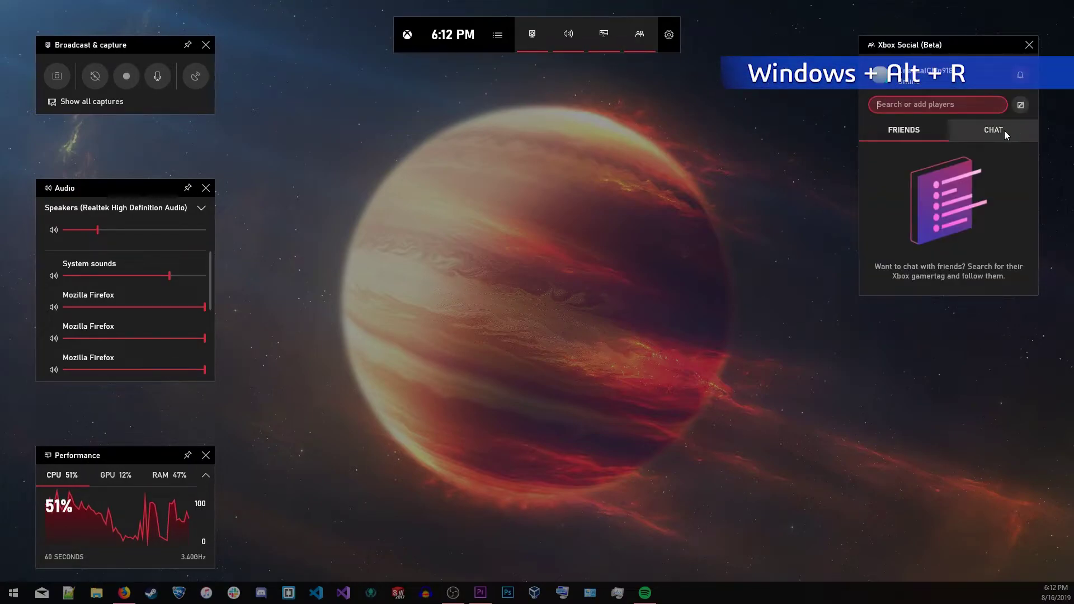
click(1020, 104)
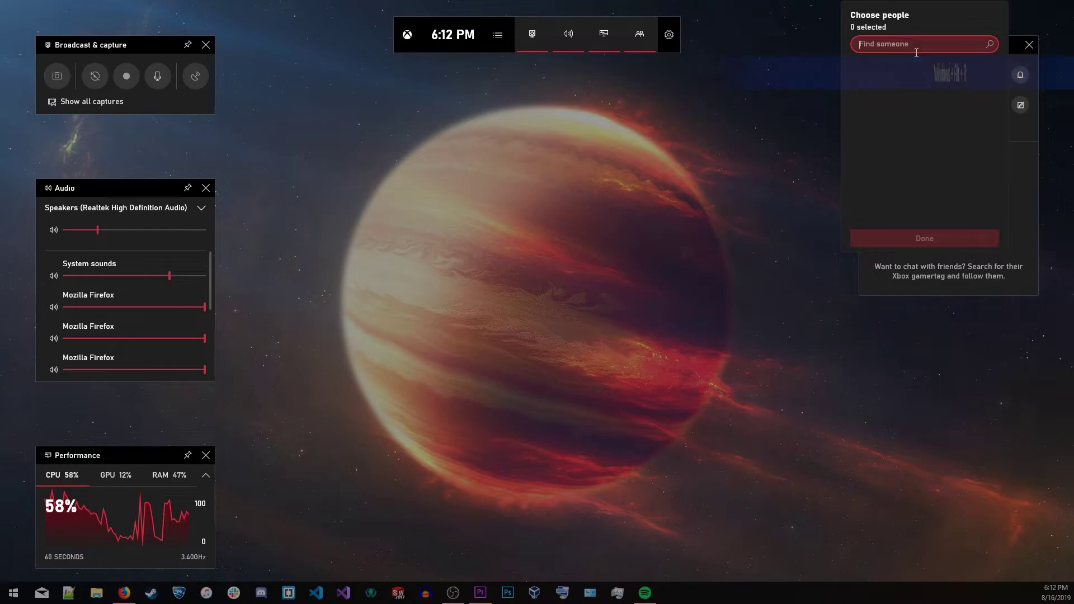
click(835, 233)
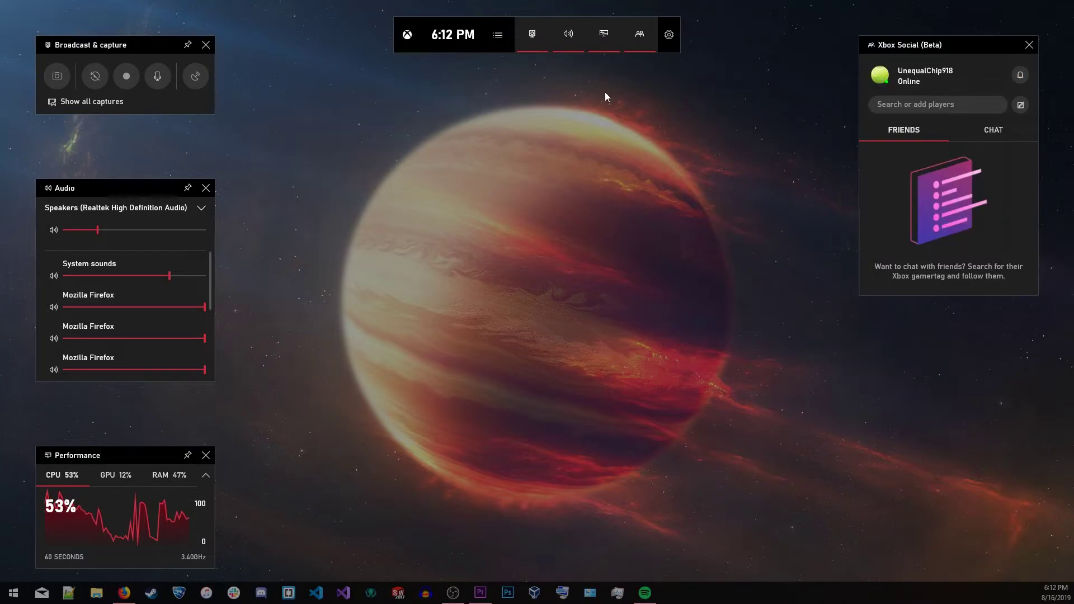
click(505, 42)
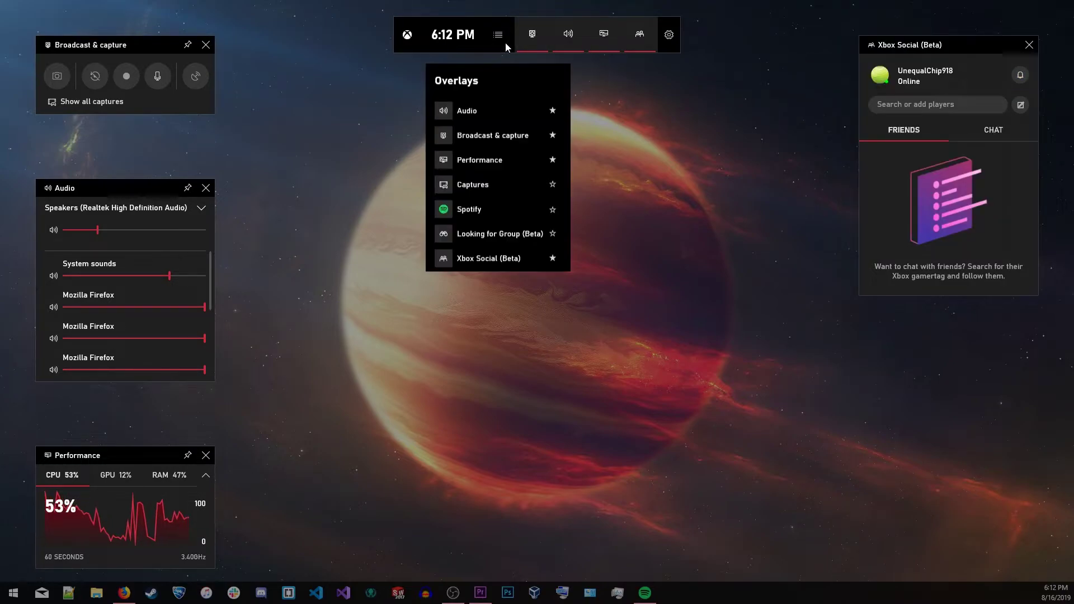
click(474, 237)
click(932, 372)
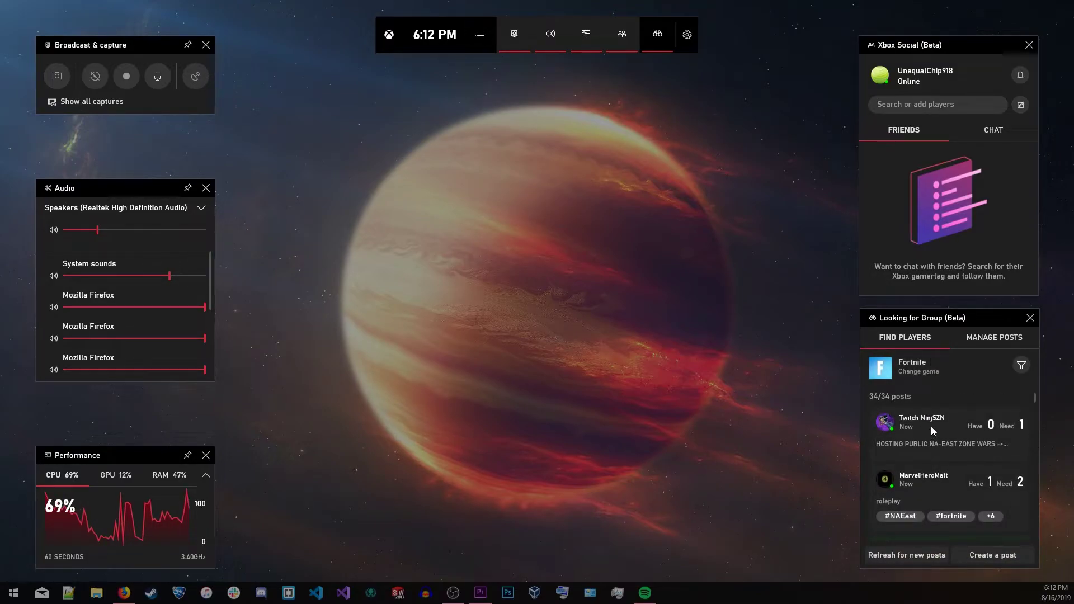
click(906, 367)
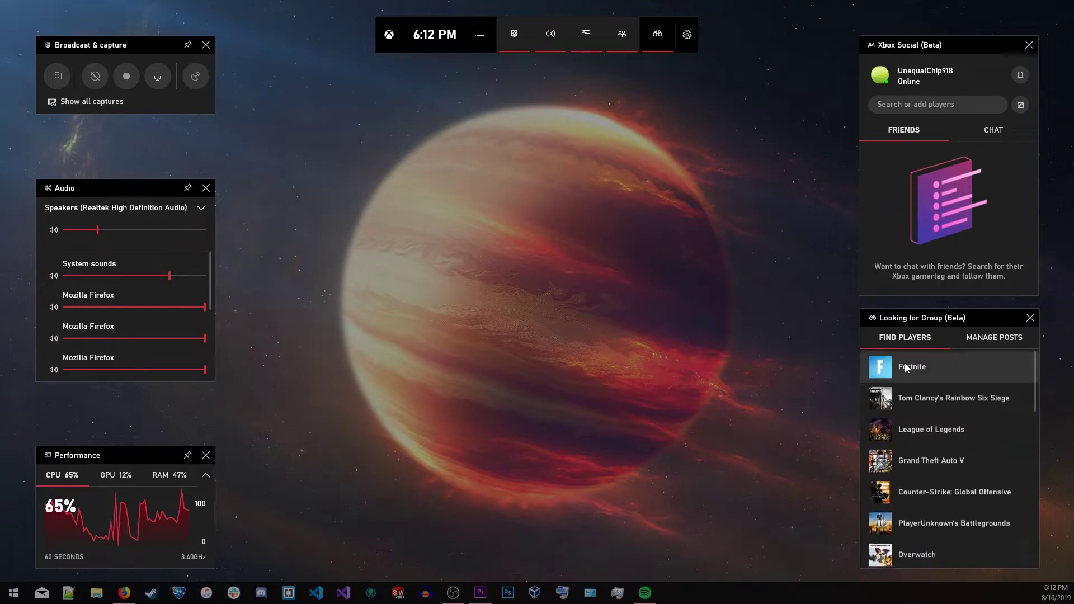
Add the Spotify widget and briefly play, then pause, the track Falling
click(488, 44)
click(455, 216)
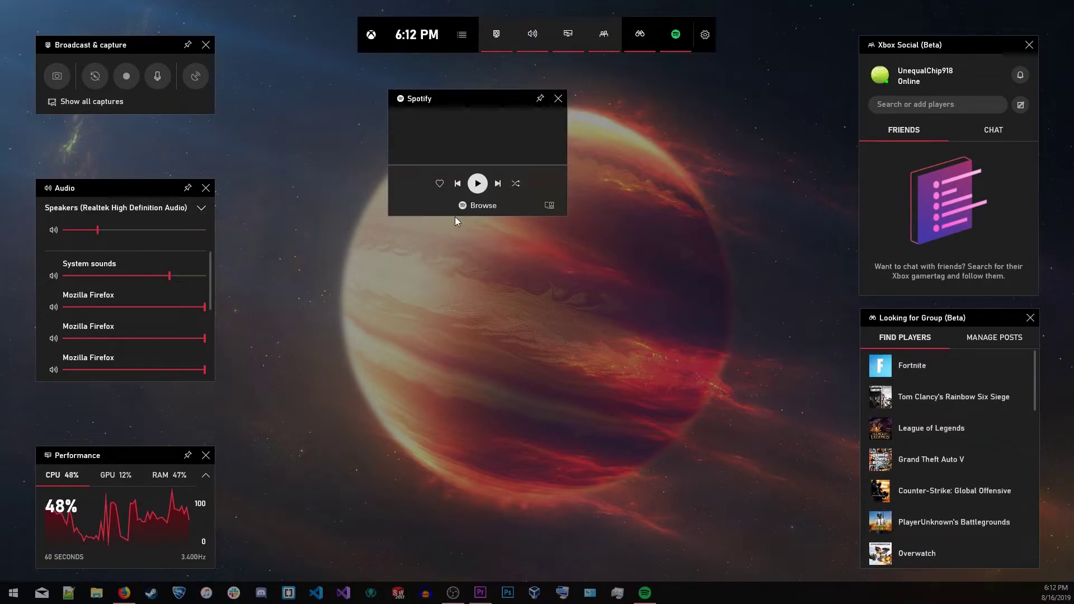
click(478, 185)
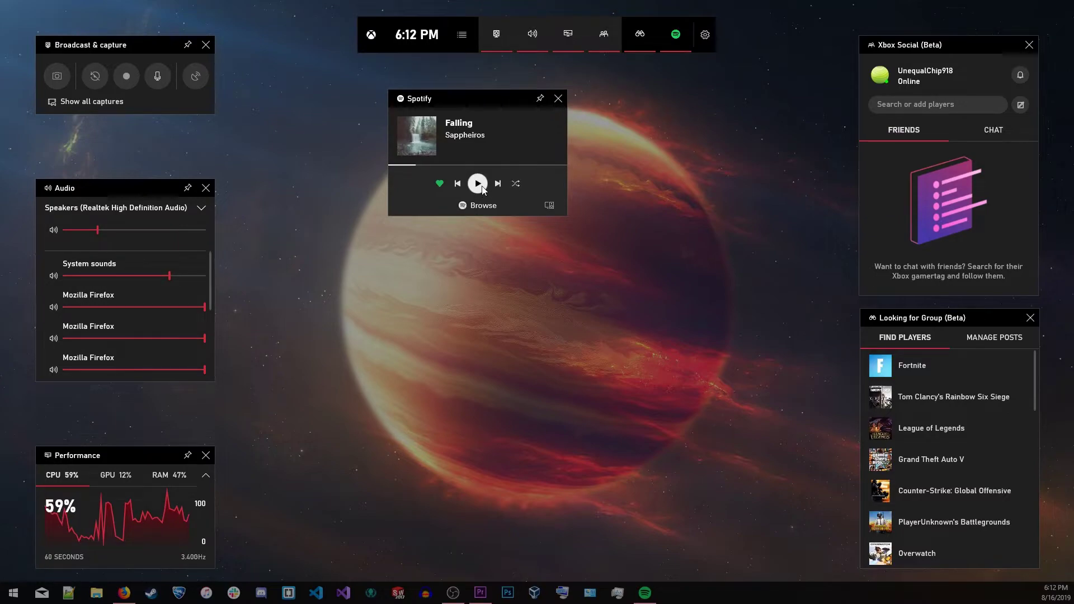
click(481, 191)
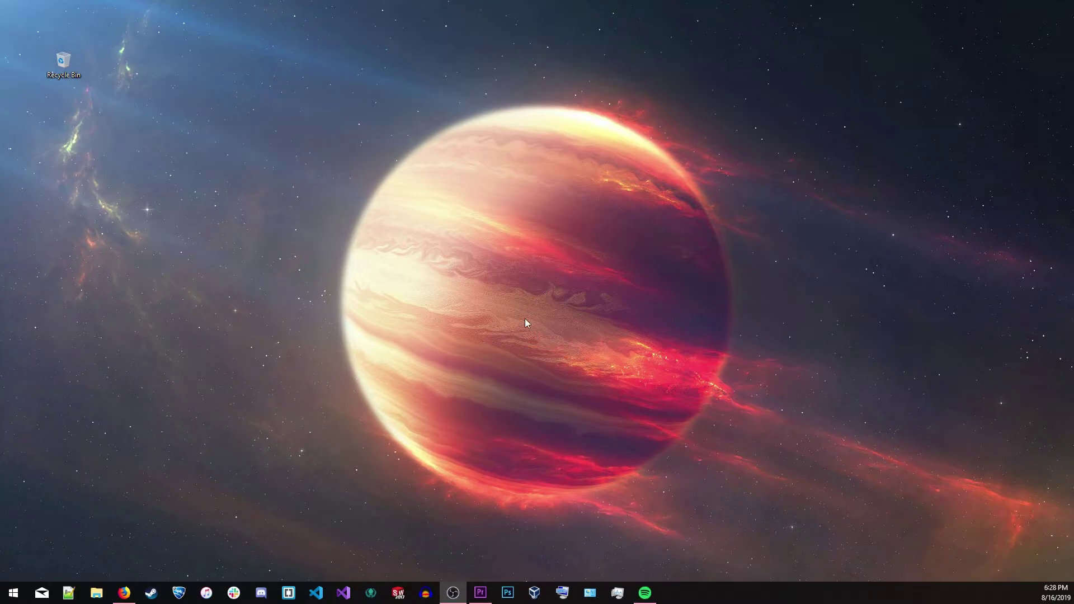
Install the OpenSSH Client optional feature from Settings > Apps > Optional features
click(524, 319)
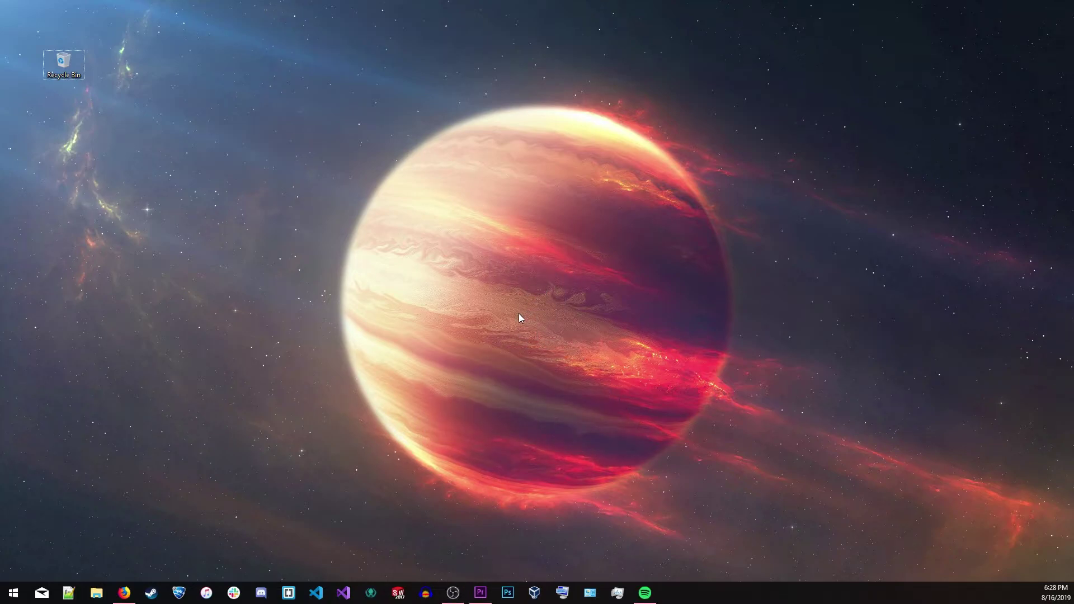
key(super+i)
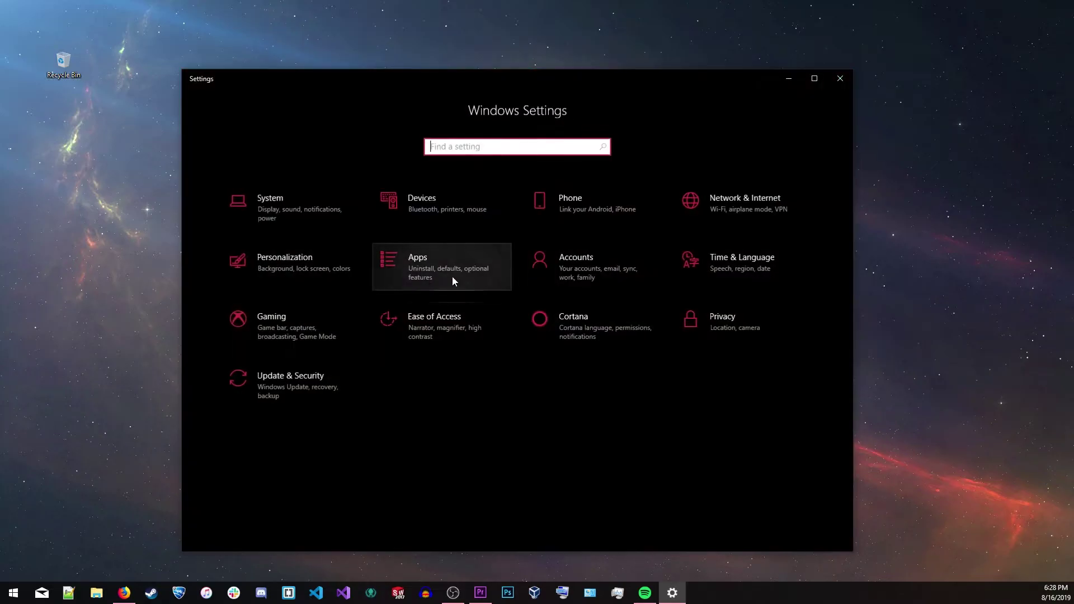
click(405, 279)
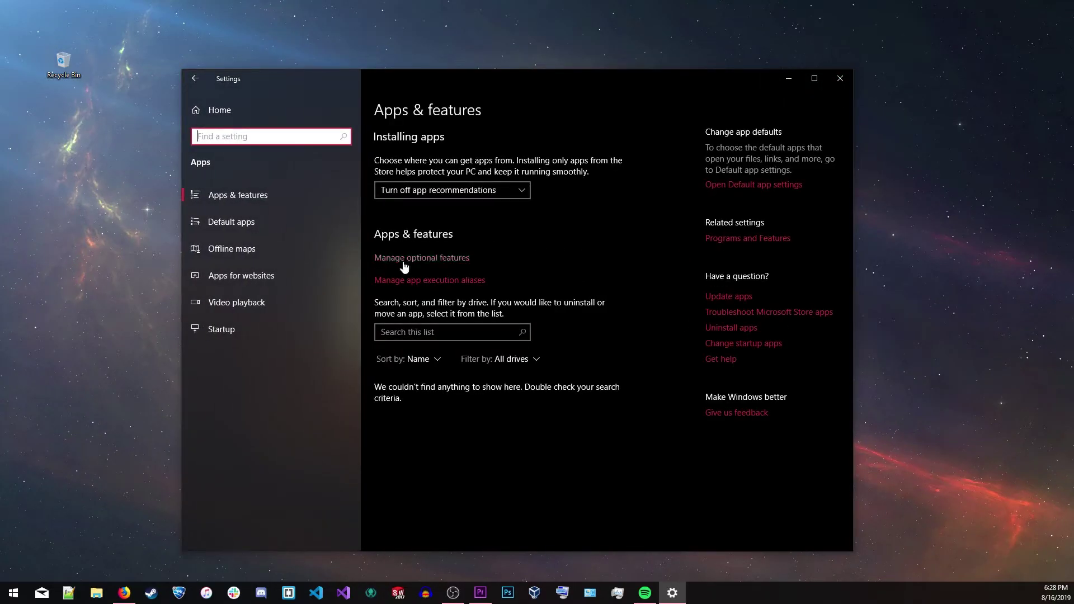
click(407, 259)
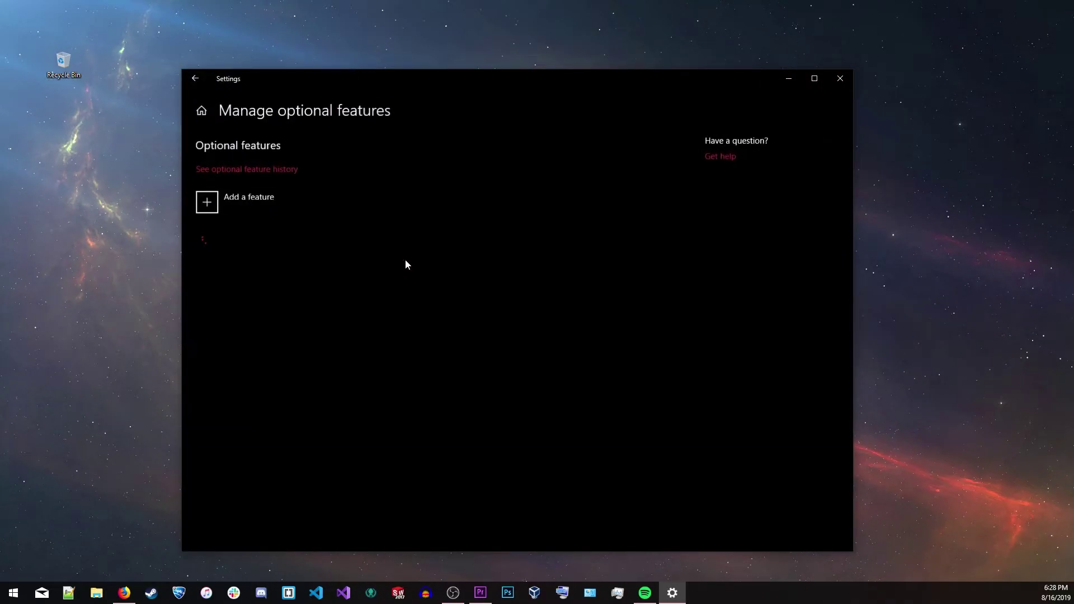
click(242, 200)
scroll(336, 234, down, 10)
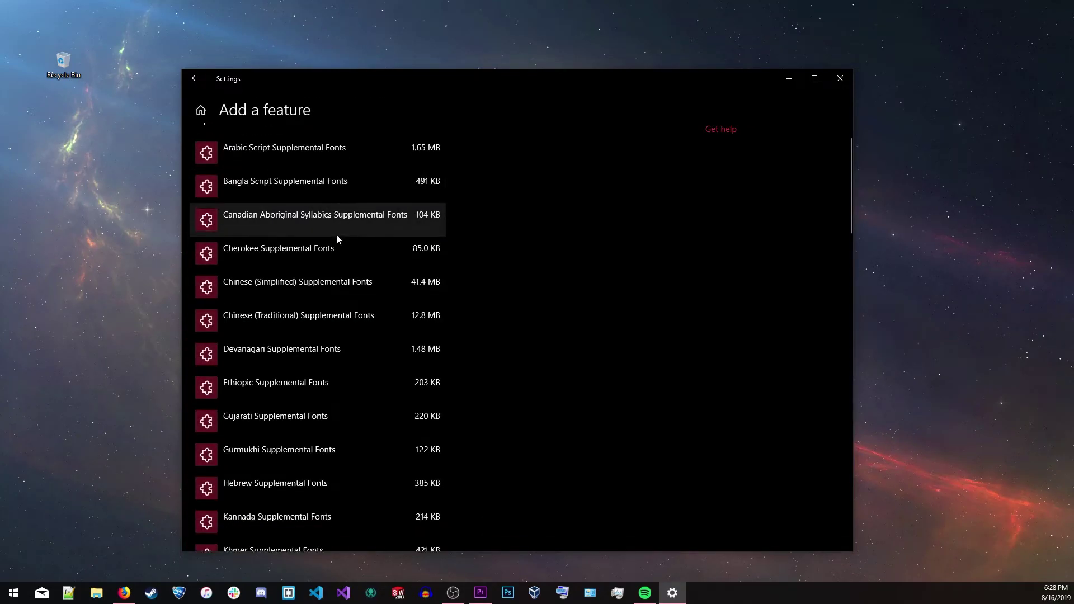
scroll(340, 366, down, 5)
scroll(319, 307, up, 4)
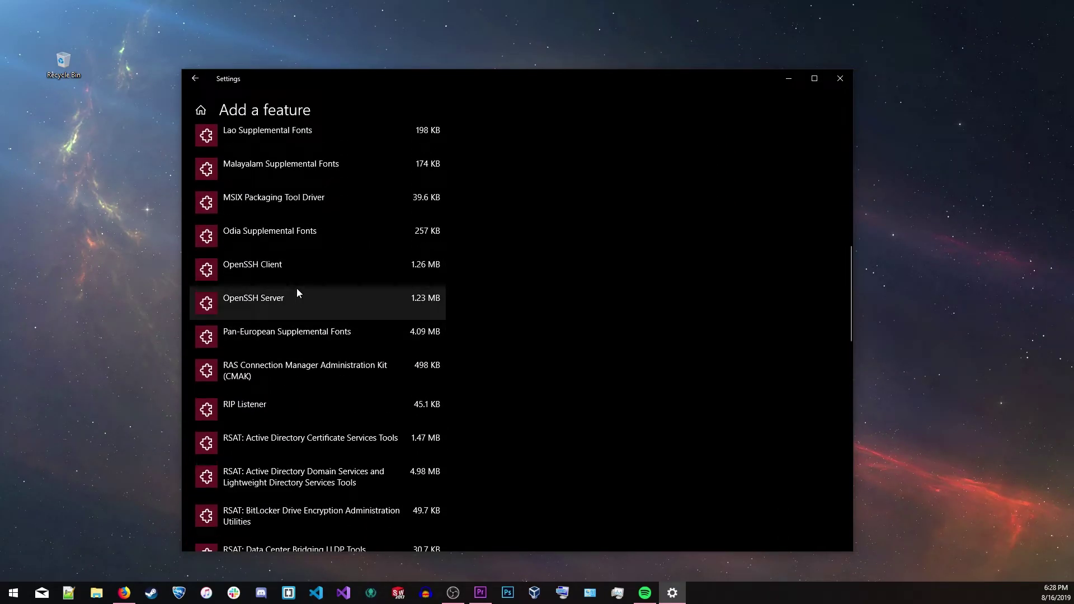
click(306, 274)
click(415, 328)
scroll(295, 208, up, 10)
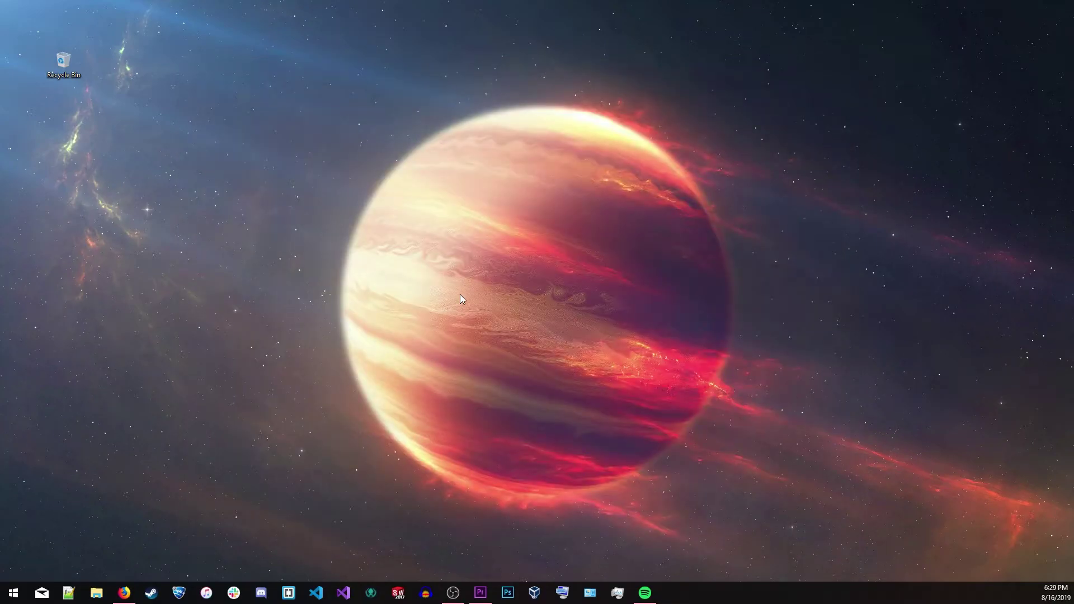
In an admin Command Prompt, ssh into the university's remote server, accept its host key, and run ls
key(super)
key(ctrl+shift+Return)
key(Return)
key(Return)
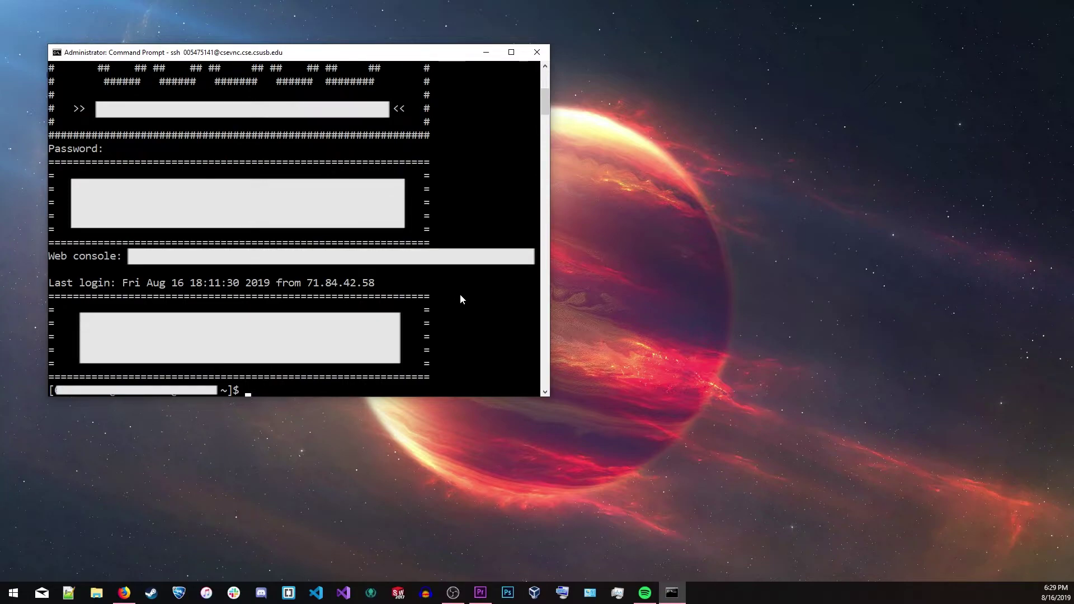
key(Return)
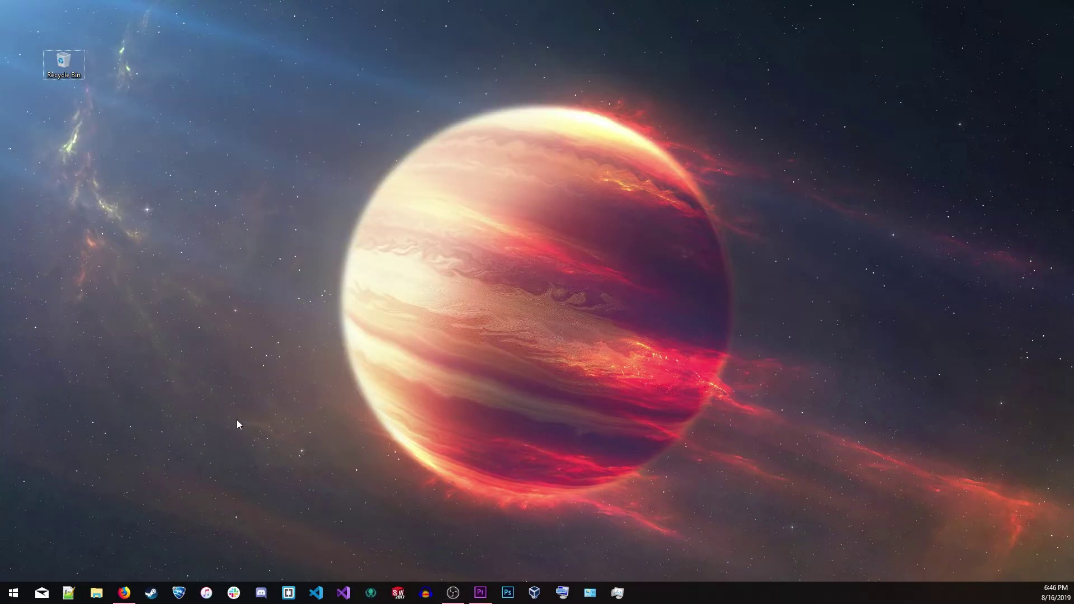
Launch Microsoft Store and search it for 'linux'
key(super)
text(store)
key(Return)
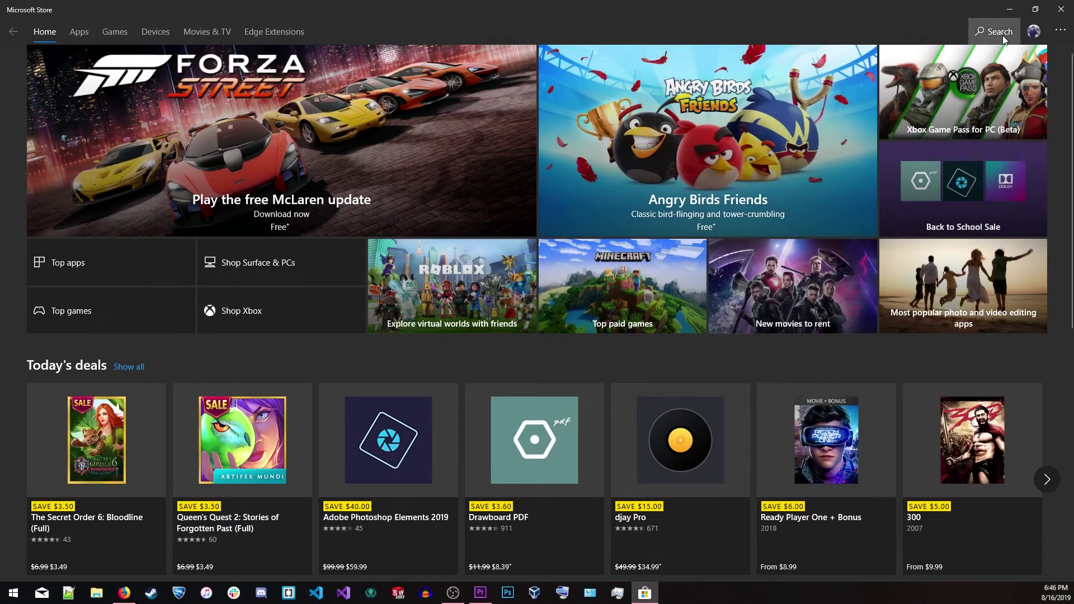
click(1000, 32)
text(linux)
key(Return)
Open the Linux apps collection and view the installed Ubuntu app's product page
click(91, 308)
click(96, 447)
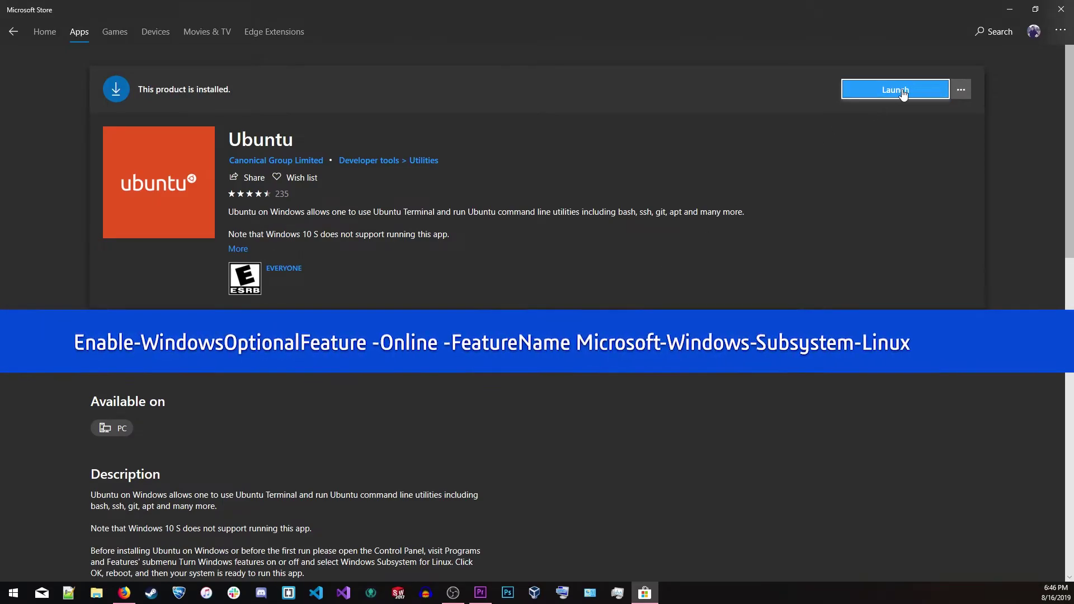
scroll(686, 294, down, 8)
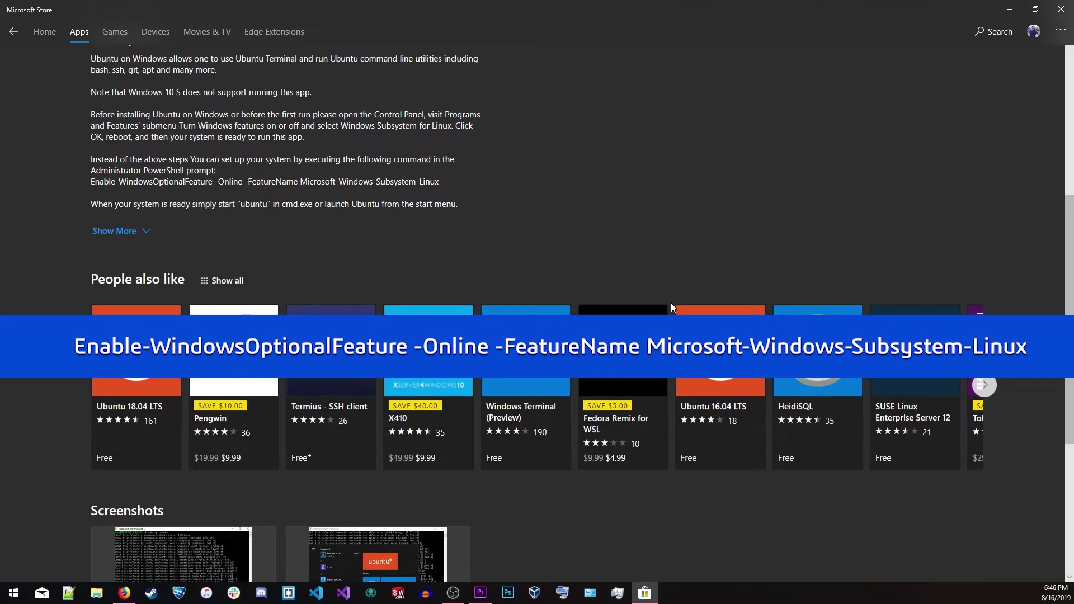
scroll(648, 302, up, 3)
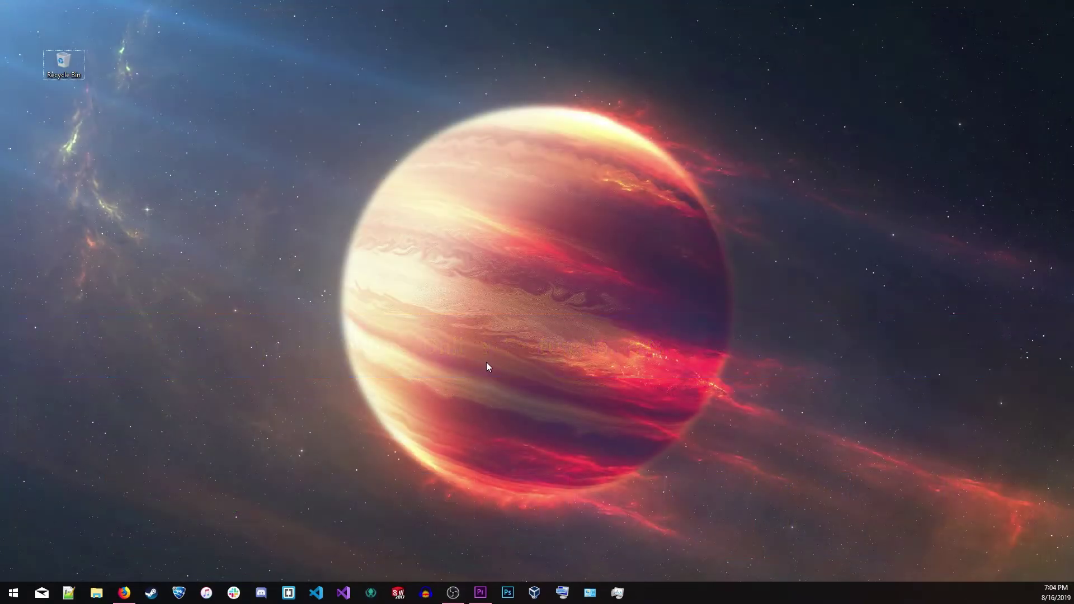
Start the Ubuntu shell in an admin Command Prompt and list the home folder
key(super)
text(cmd)
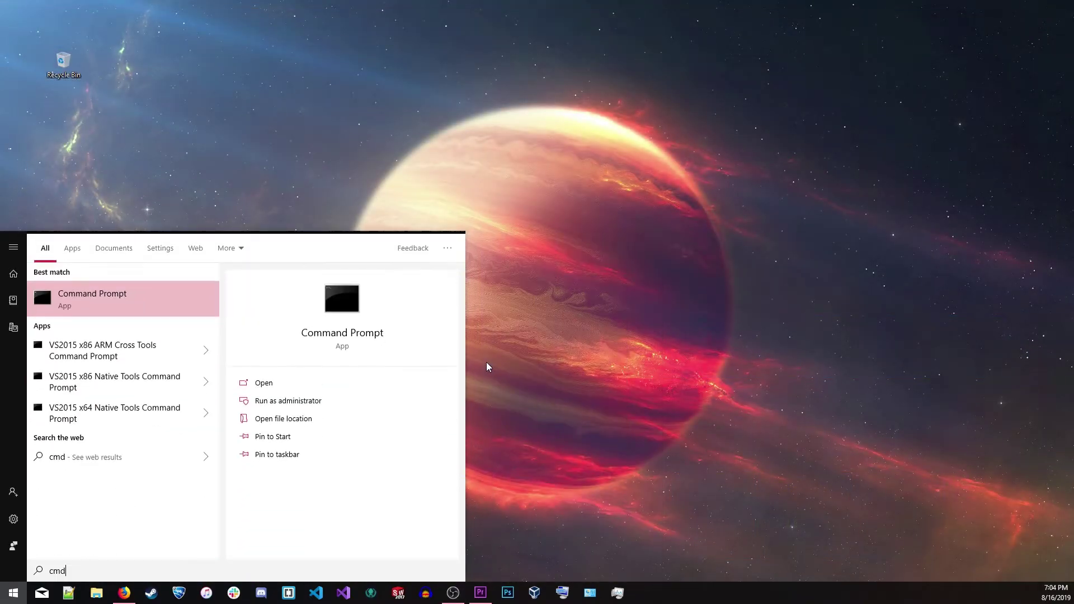
key(ctrl+shift+Return)
text(ubuntu)
key(Return)
text(ls)
key(Return)
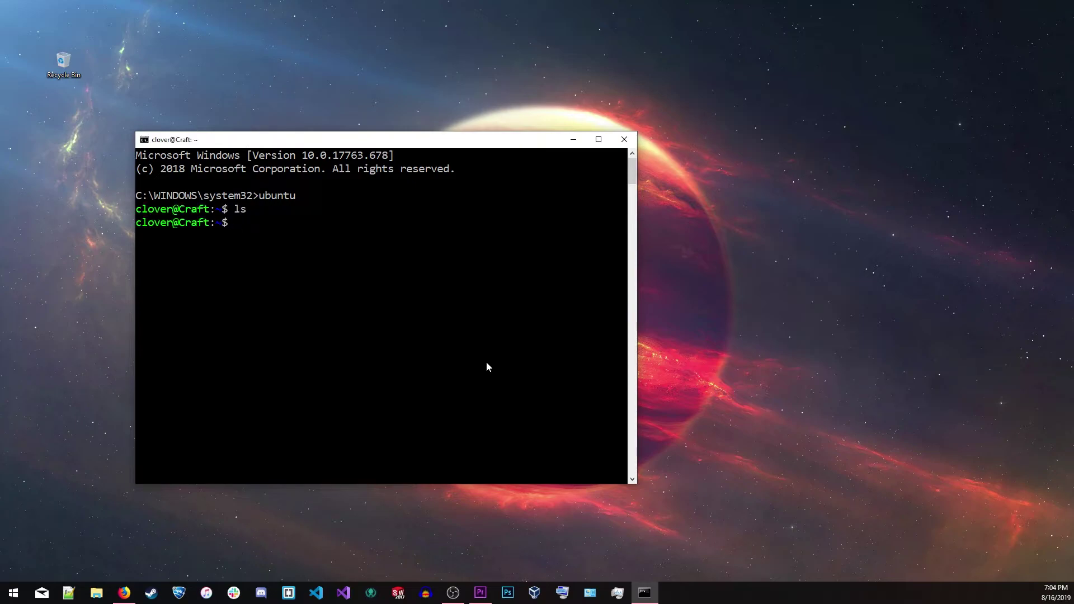
Create Hello.txt in vim containing 'Hello World!!' and save it
text(vim Hello.txt)
key(Return)
text(i)
text(Hello World)
text(!!)
key(Escape)
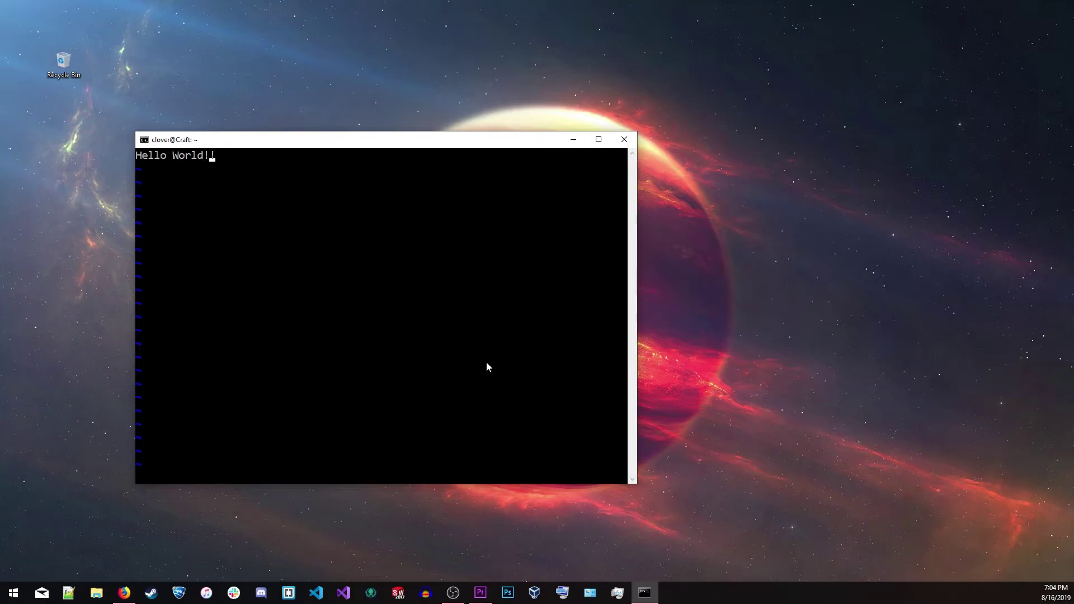
key(Return)
List files, print Hello.txt with cat, then close the terminal window
text(ls)
key(Return)
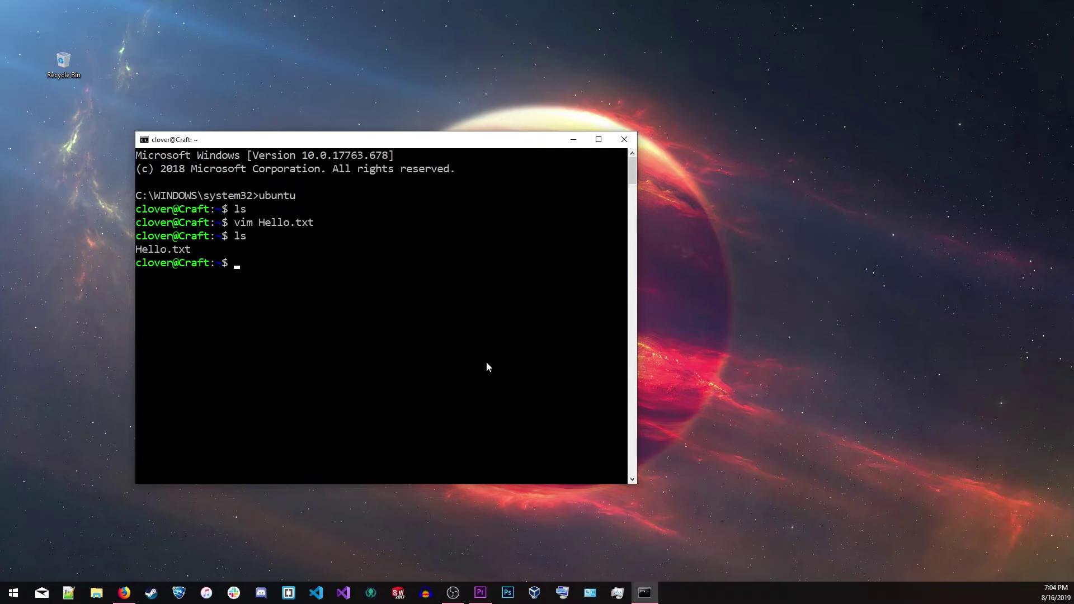
text(cat Hello.txt)
key(Return)
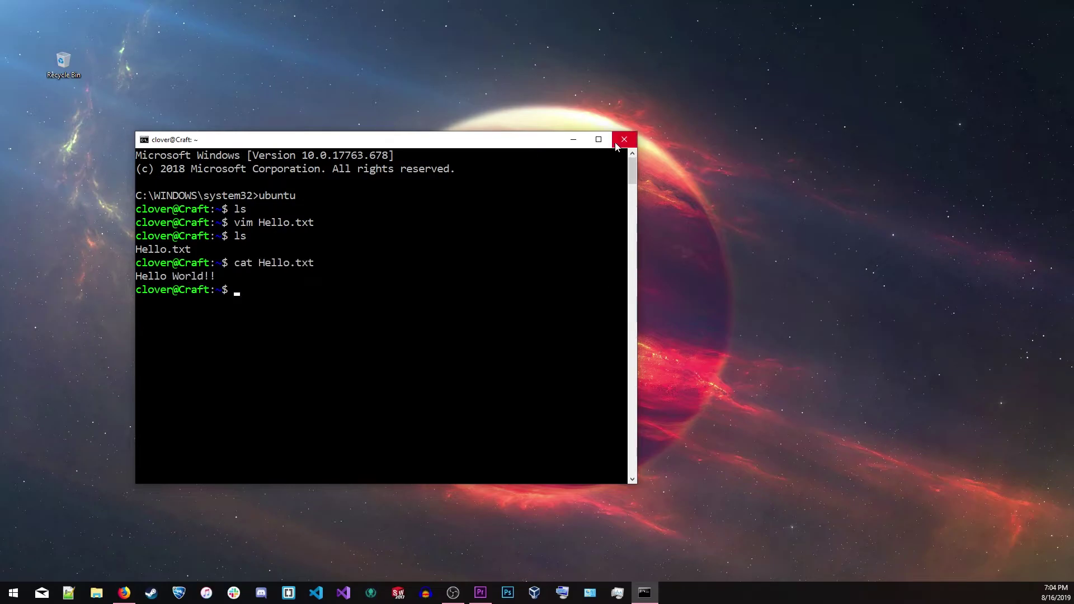
click(623, 139)
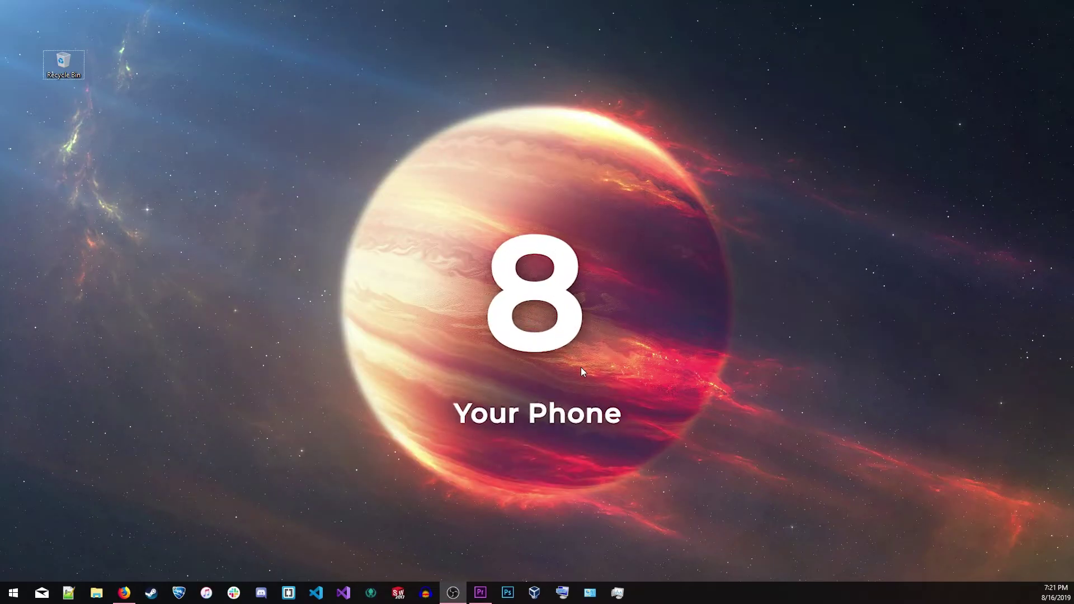
Search Start for 'your phone' and launch the Your Phone app
key(super)
text(your phone)
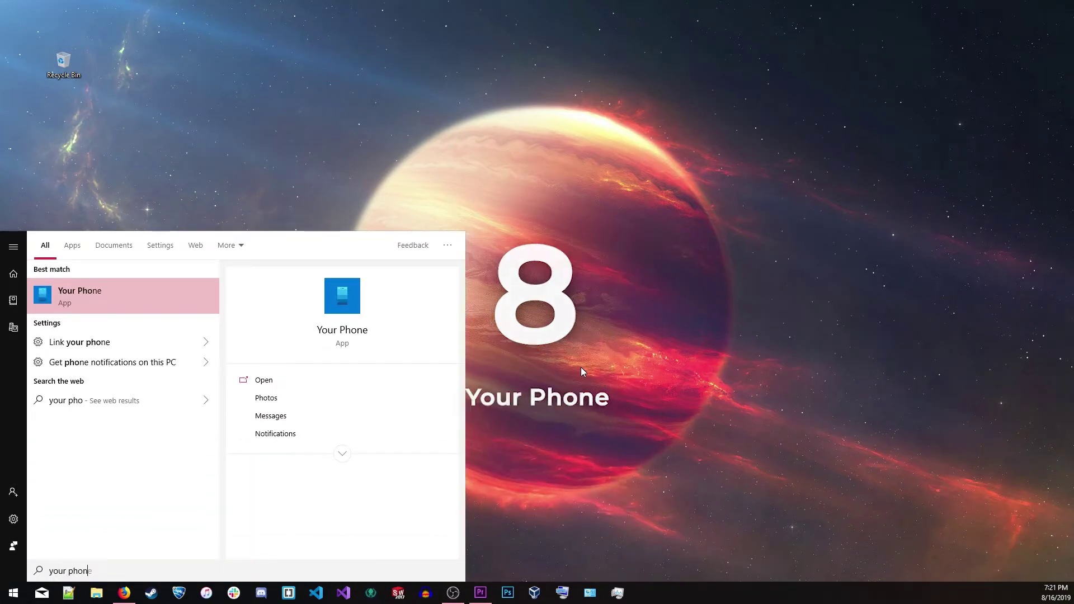
key(Return)
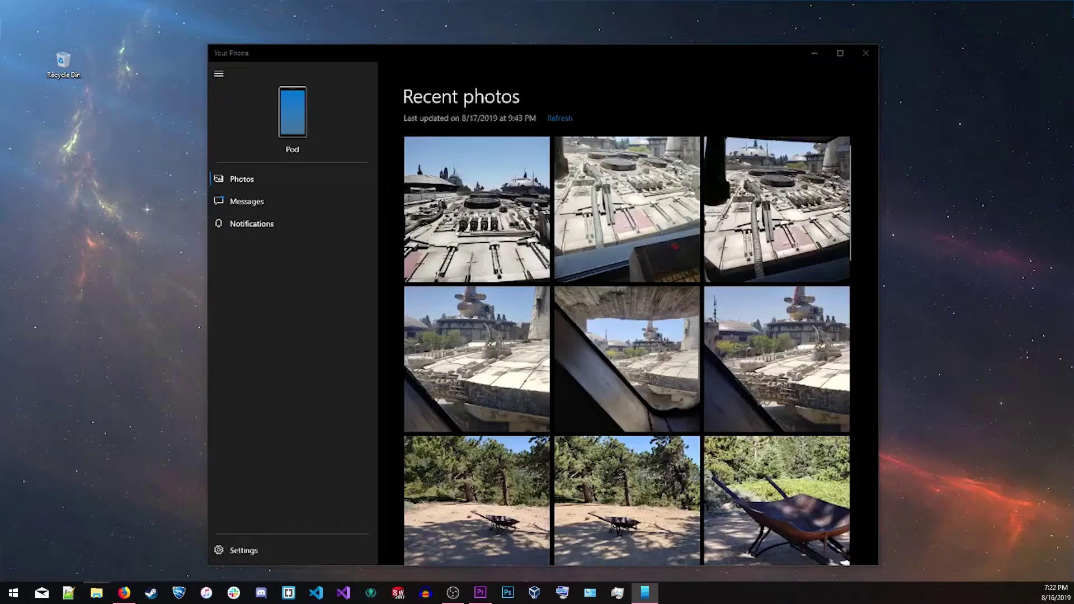
Start a new text message in Messages to a suggested contact and send 'Hello!'
click(275, 224)
click(275, 206)
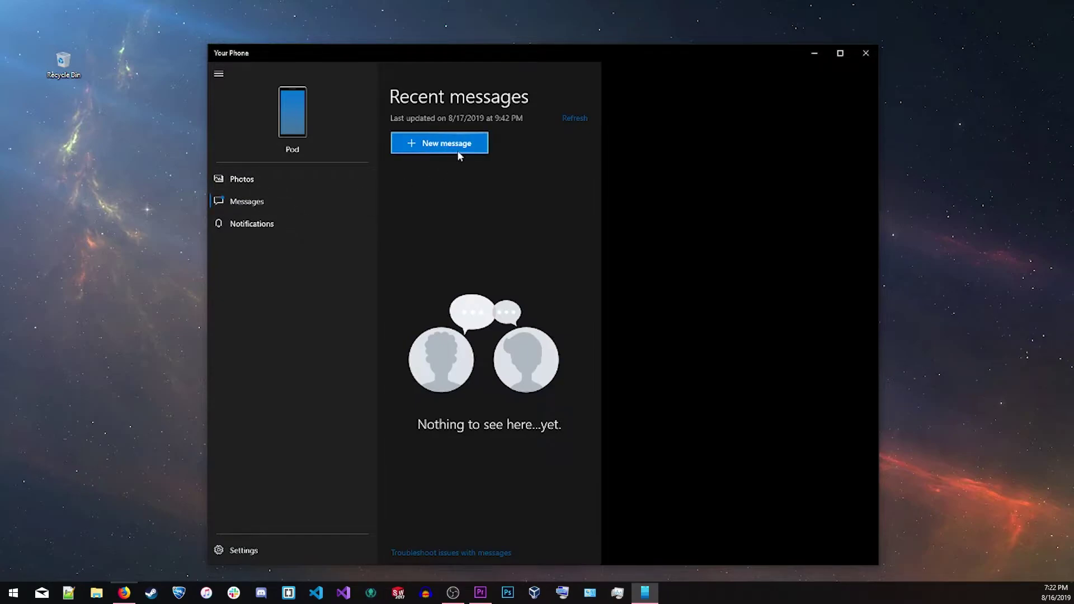
click(458, 150)
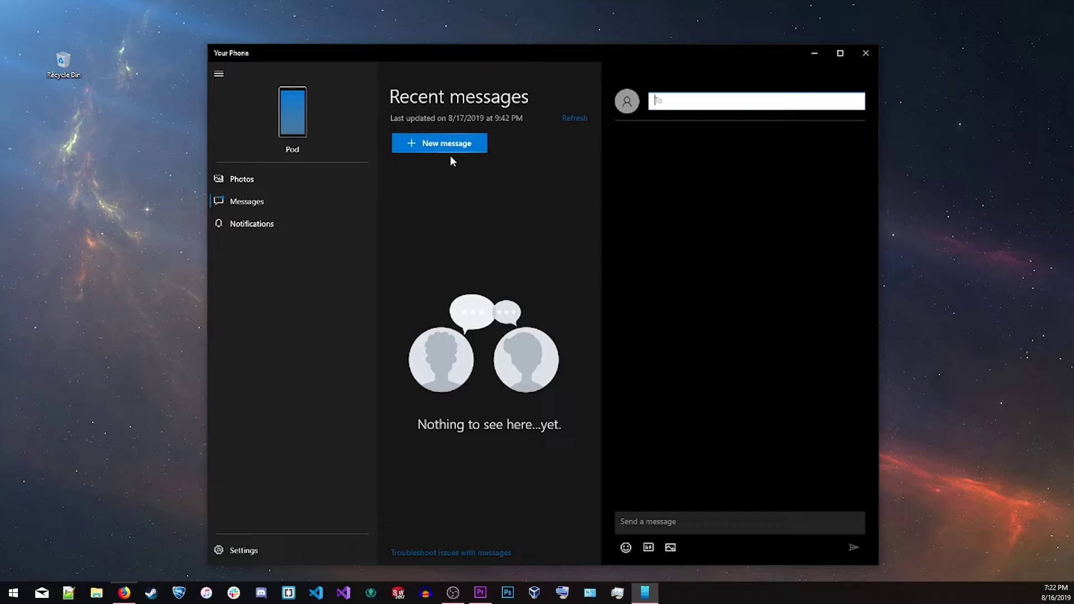
text(a)
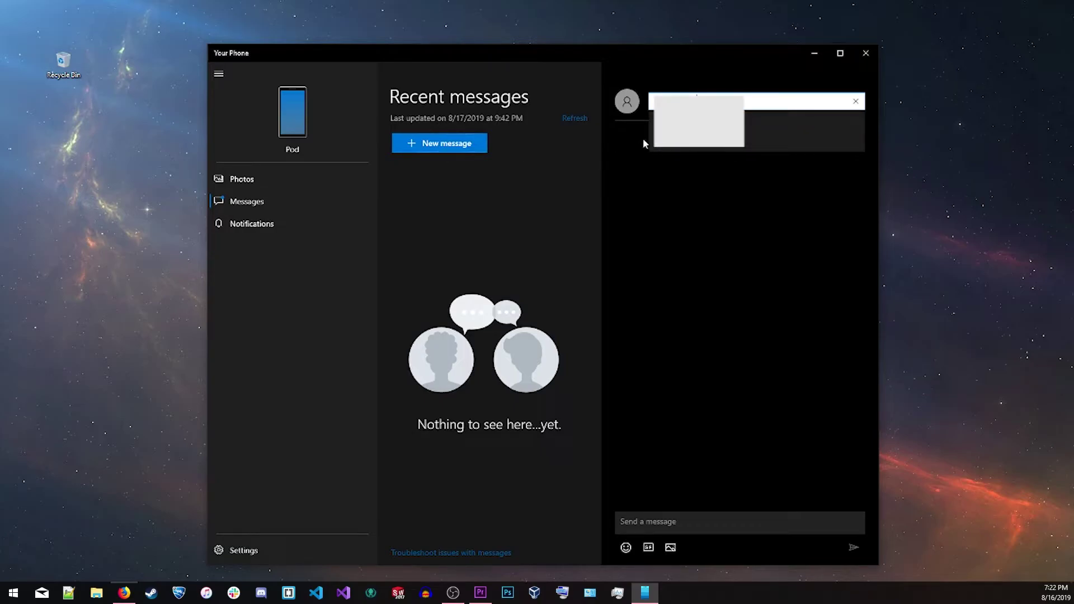
click(650, 137)
text(Hello)
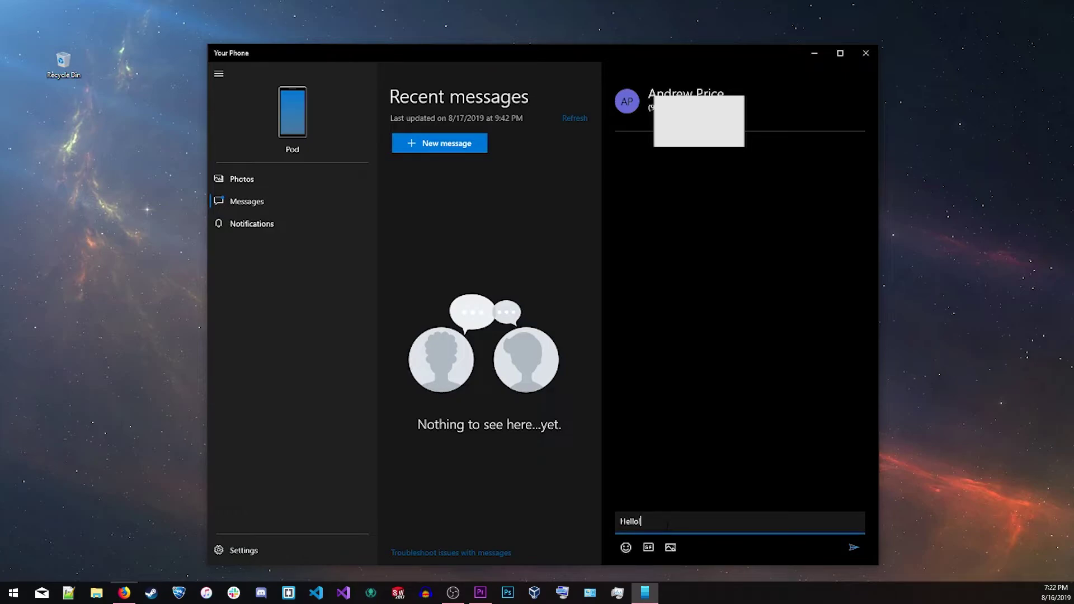
key(Return)
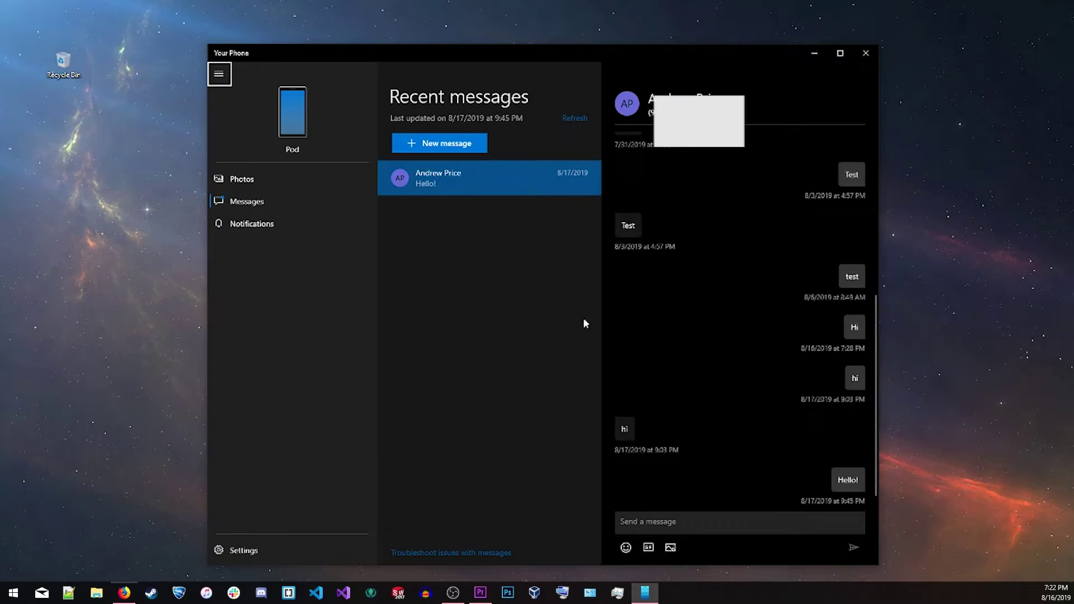
View a hiking photo from Recent photos full-size, close it, then show the phone's notifications
click(264, 184)
scroll(582, 267, down, 15)
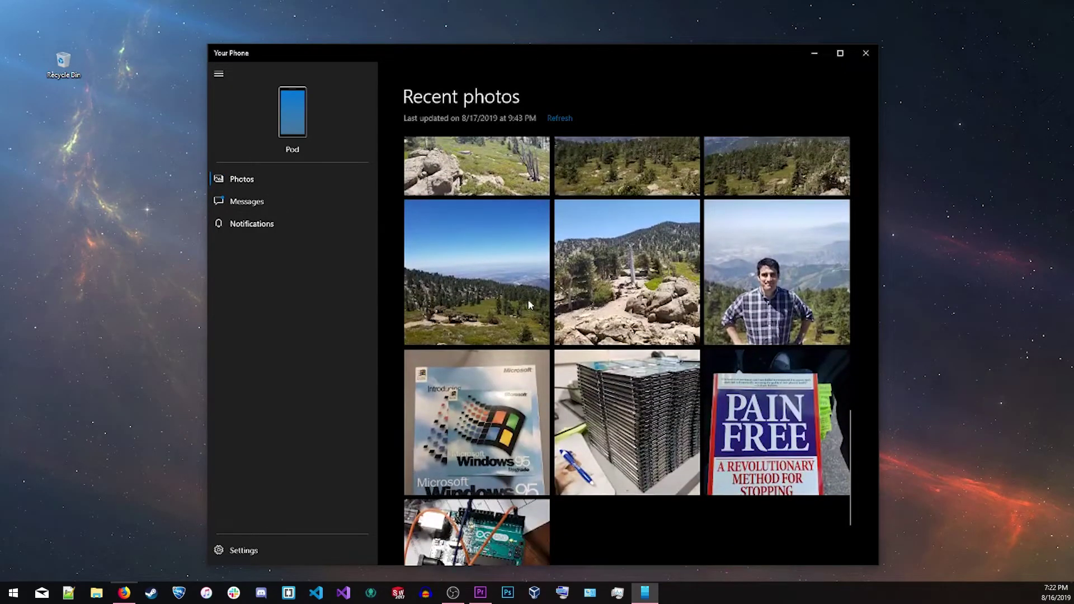
click(585, 297)
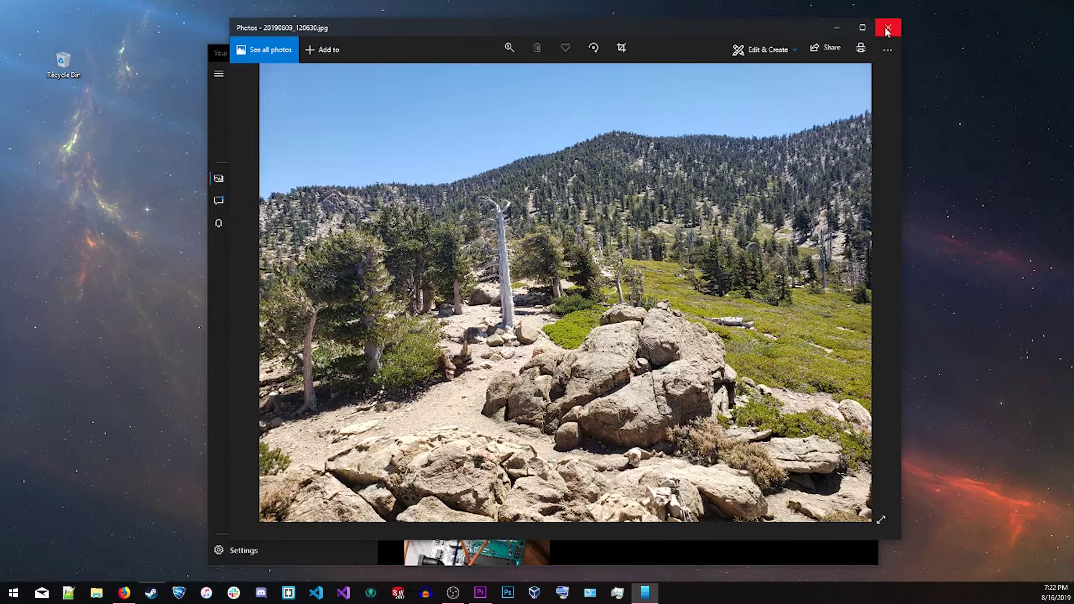
click(886, 29)
scroll(693, 250, up, 10)
scroll(694, 250, up, 3)
click(258, 226)
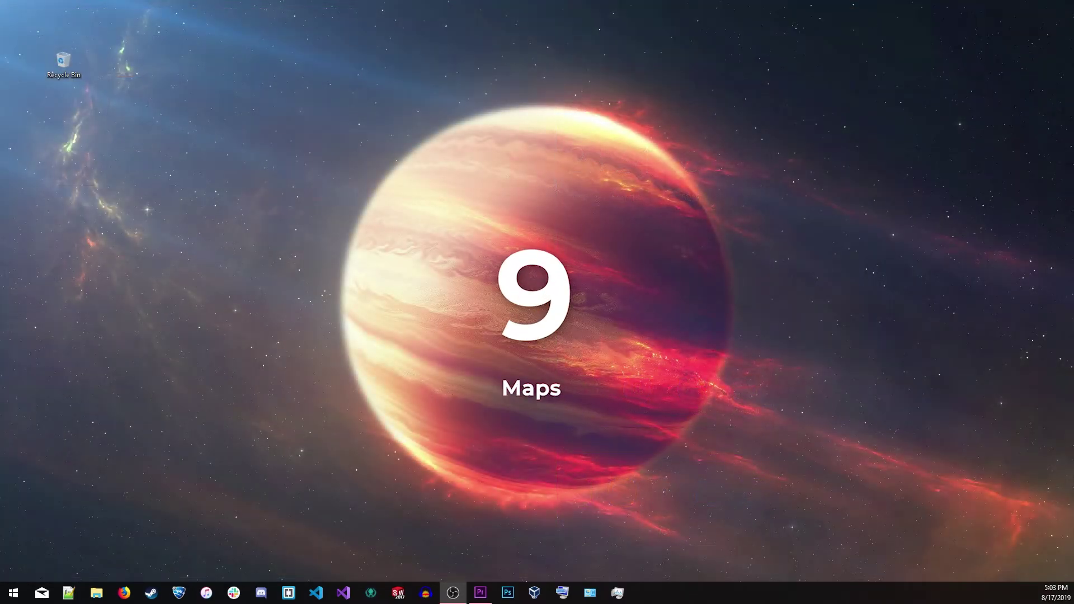
key(super)
Launch the Maps app and zoom in on the map
text(maps)
key(Return)
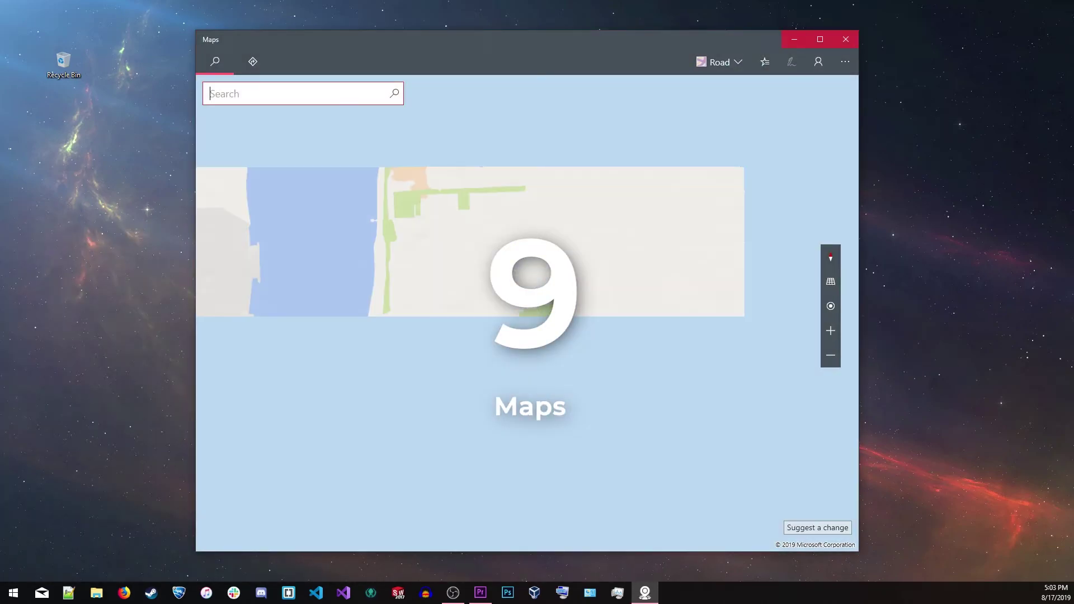
scroll(556, 267, up, 2)
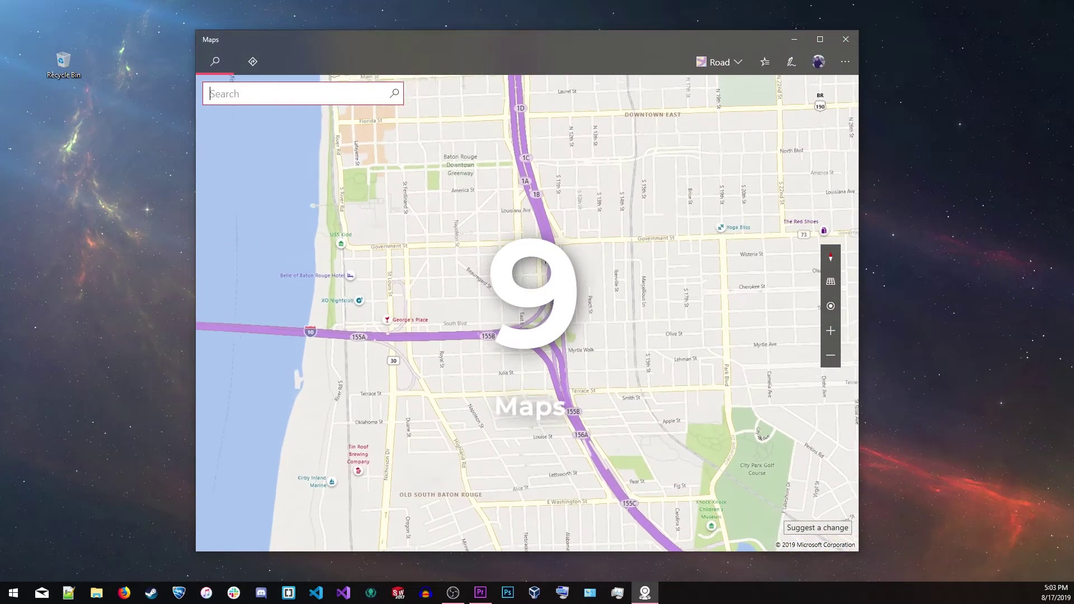
right_click(559, 268)
click(629, 356)
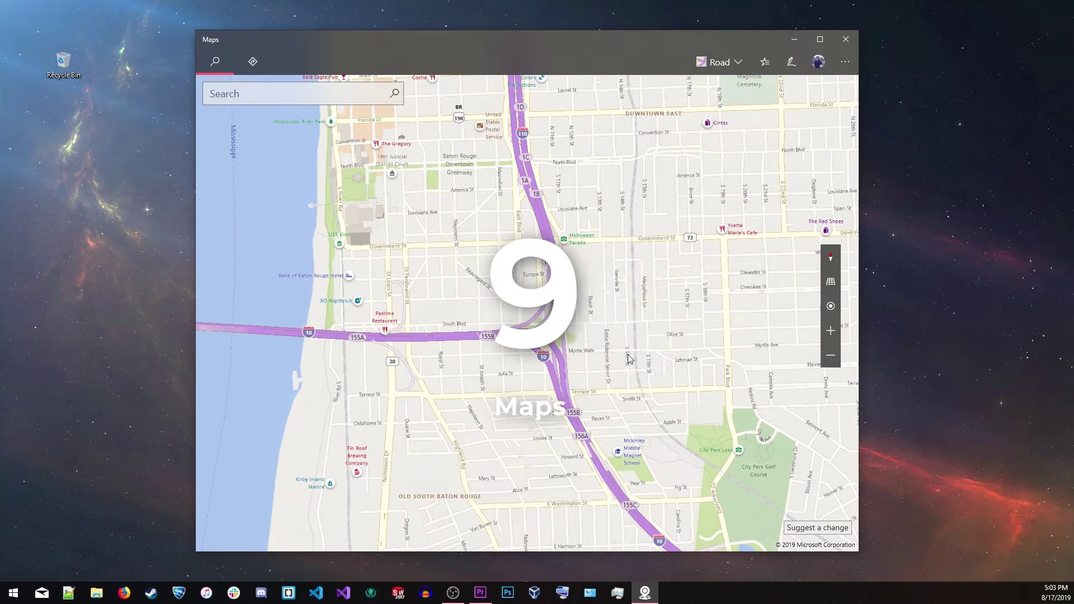
Switch the map to Aerial style, tilt it into 3D, and open the 3D Cities list
click(718, 61)
click(677, 109)
click(560, 314)
click(831, 281)
scroll(765, 122, down, 5)
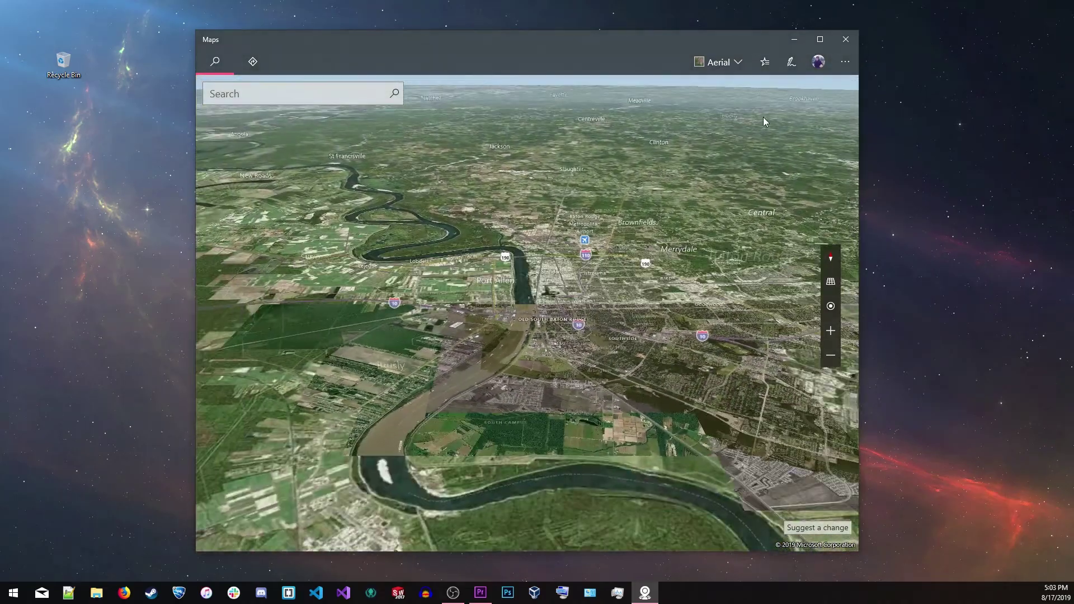
click(844, 61)
click(801, 105)
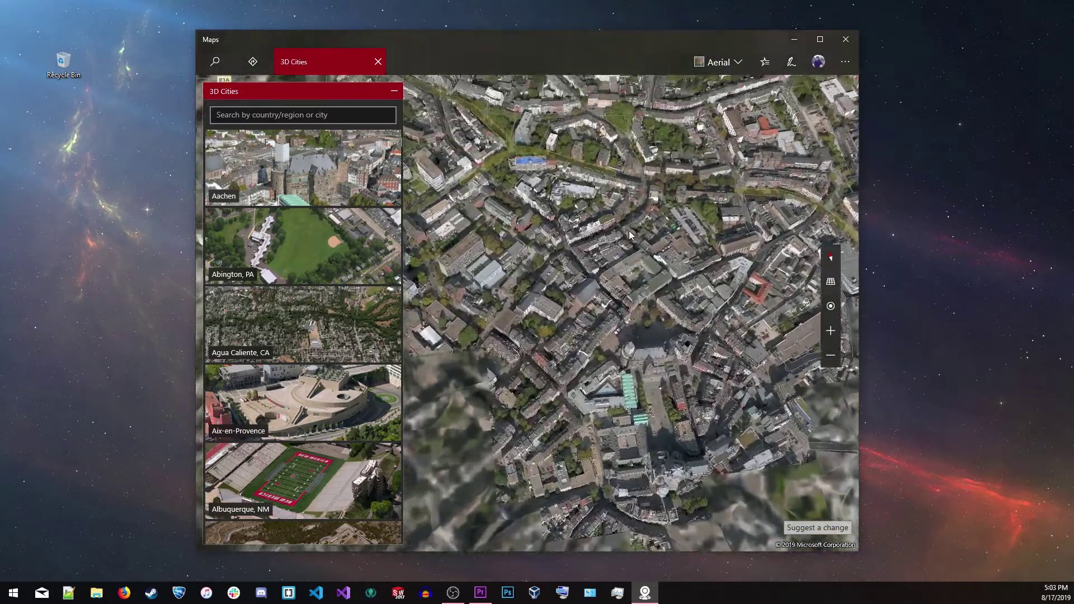
Fly to Anaheim, CA in 3D and look around a Streetside view toward S Clementine St
scroll(281, 237, down, 5)
scroll(281, 242, down, 2)
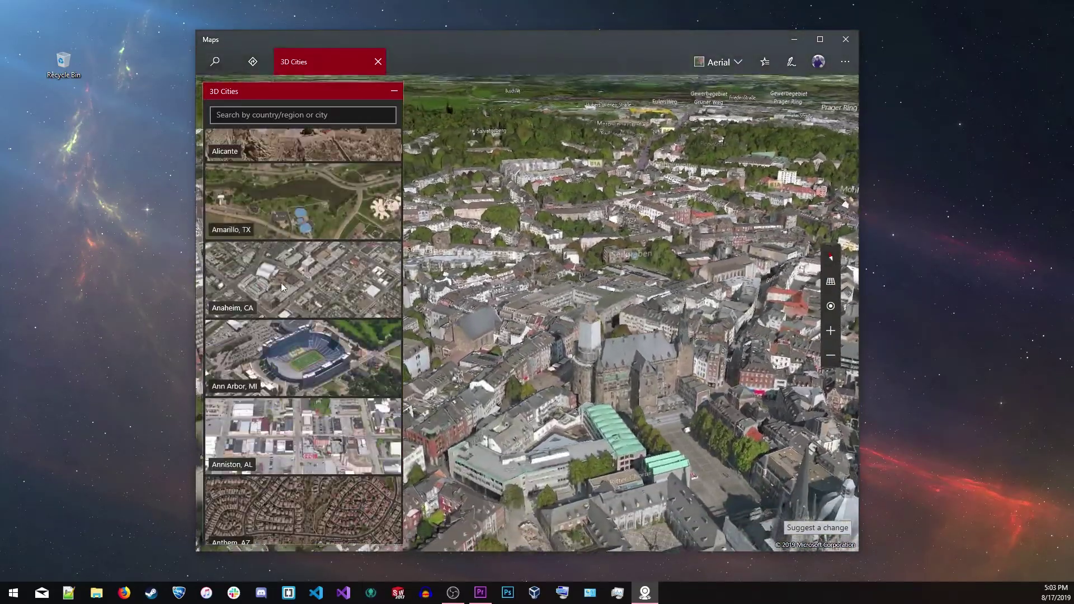
click(293, 290)
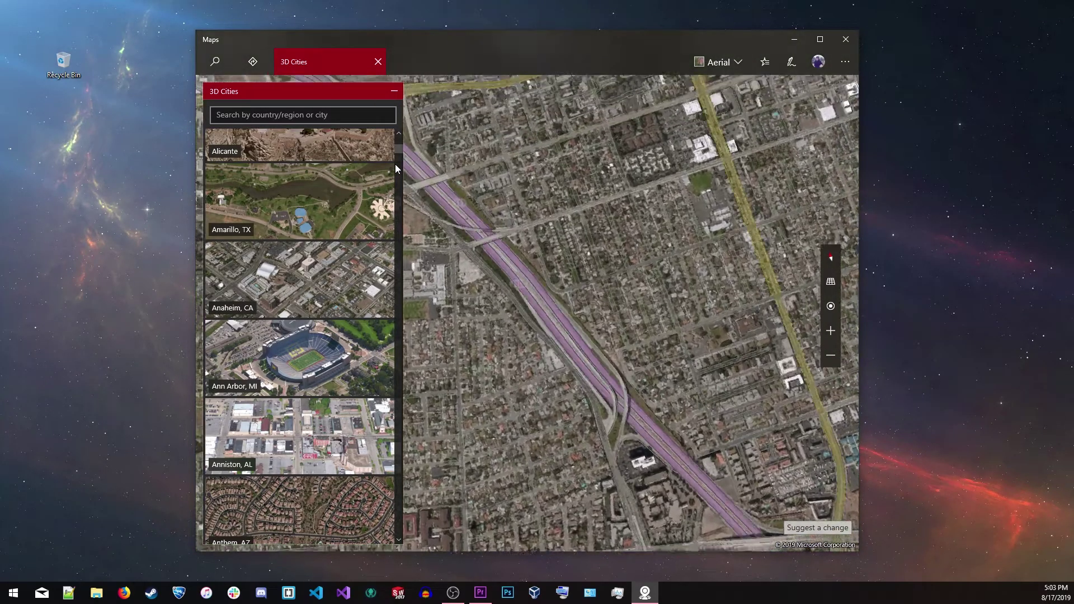
click(739, 62)
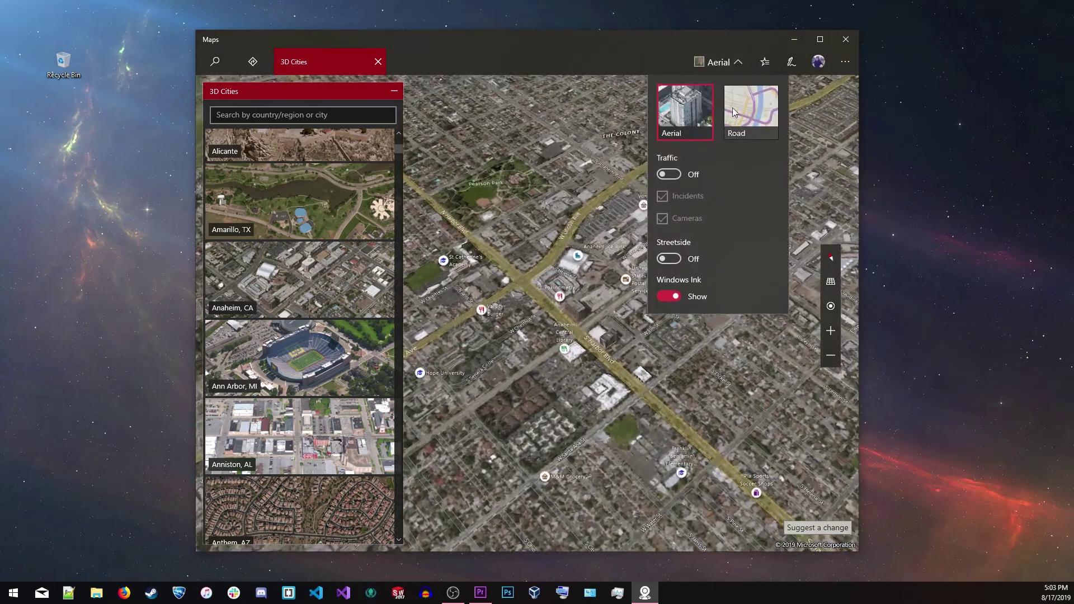
click(668, 258)
click(553, 284)
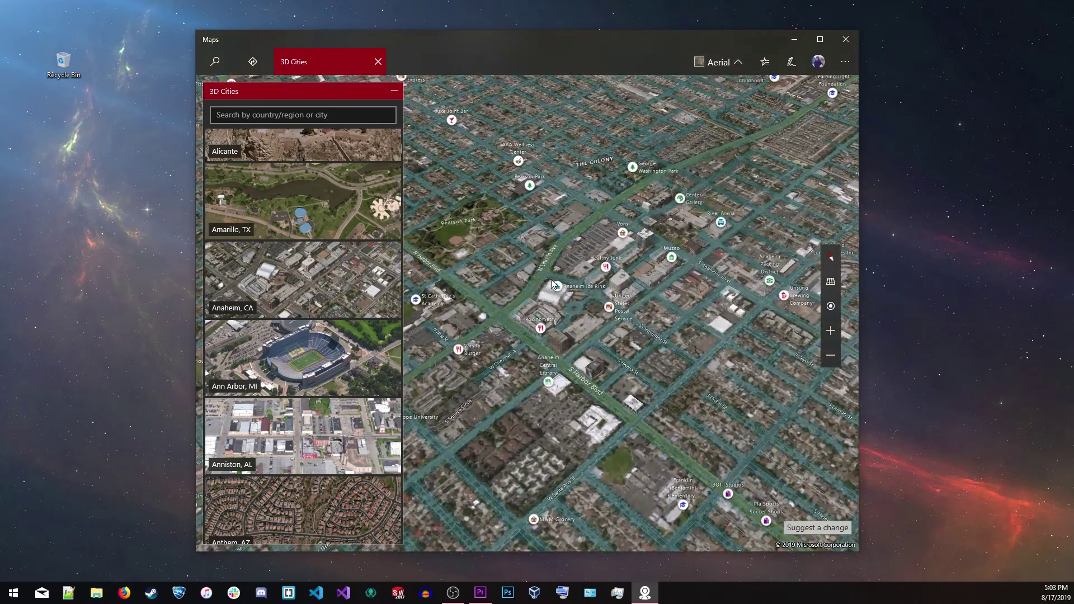
click(549, 277)
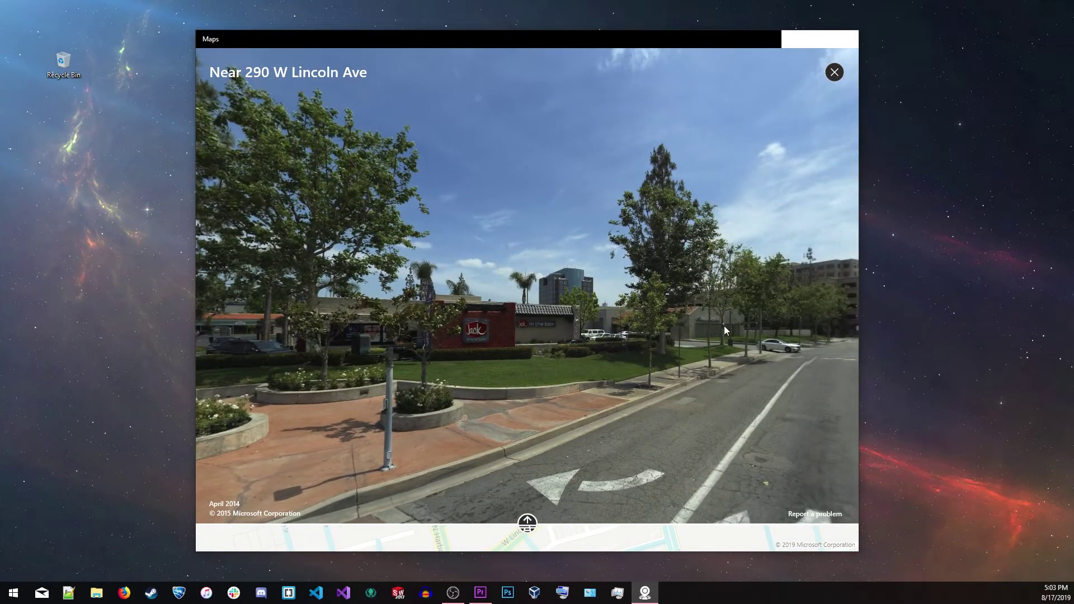
drag(724, 325, 505, 296)
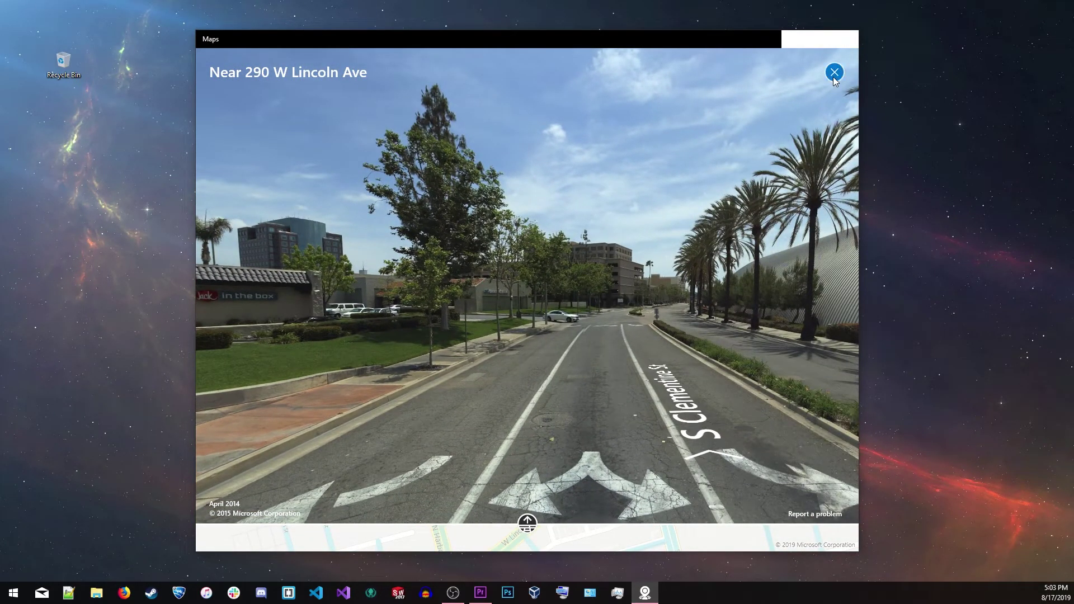
click(834, 72)
Turn on live Traffic and open the I-5 / Harbor Blvd traffic camera
click(721, 63)
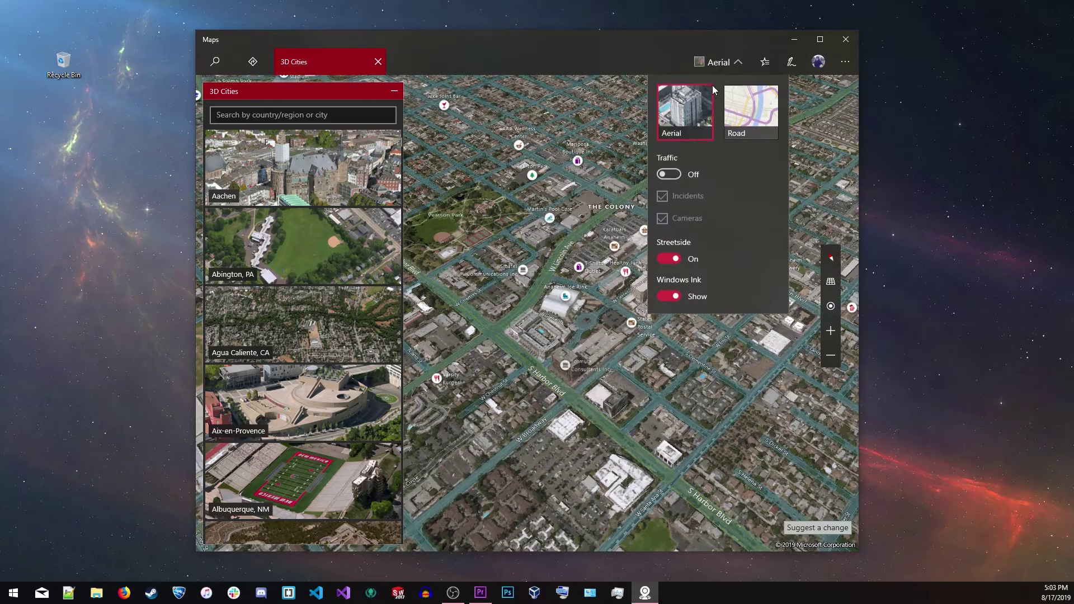
click(683, 174)
click(565, 274)
scroll(572, 271, down, 2)
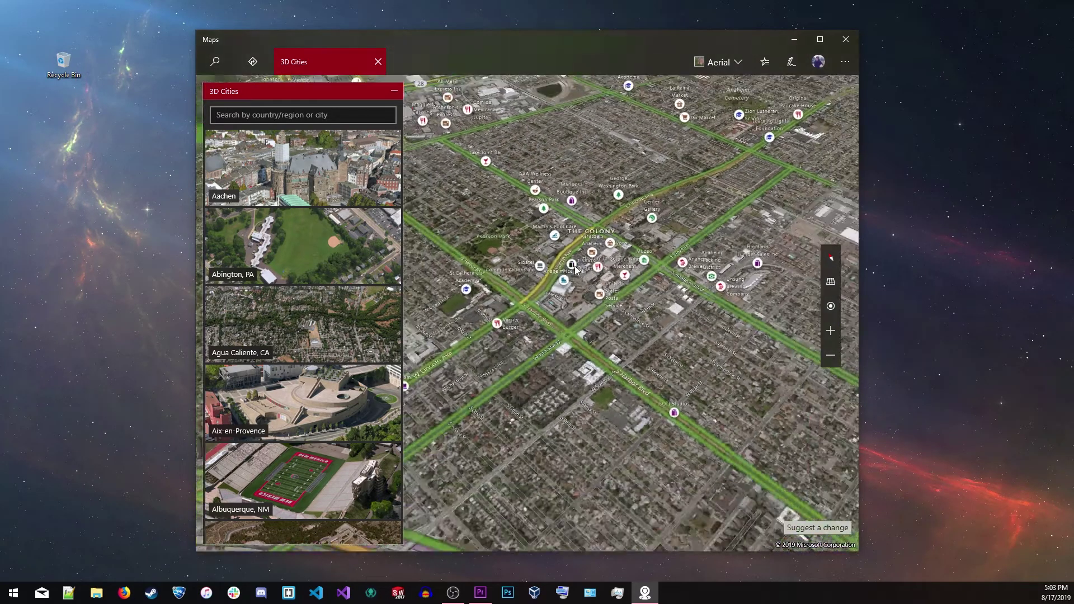
scroll(572, 271, down, 5)
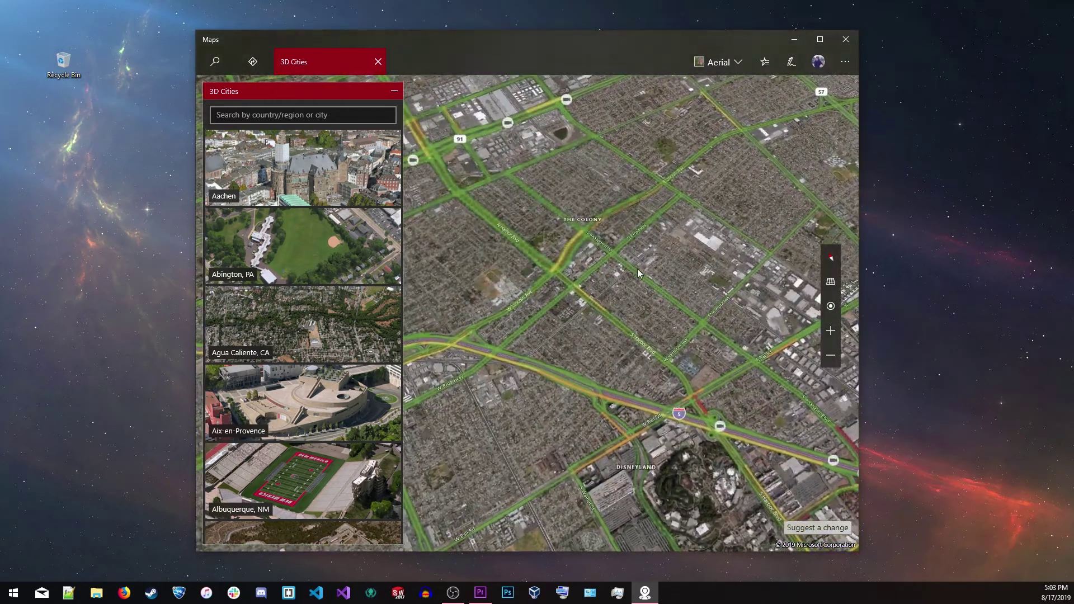
click(720, 426)
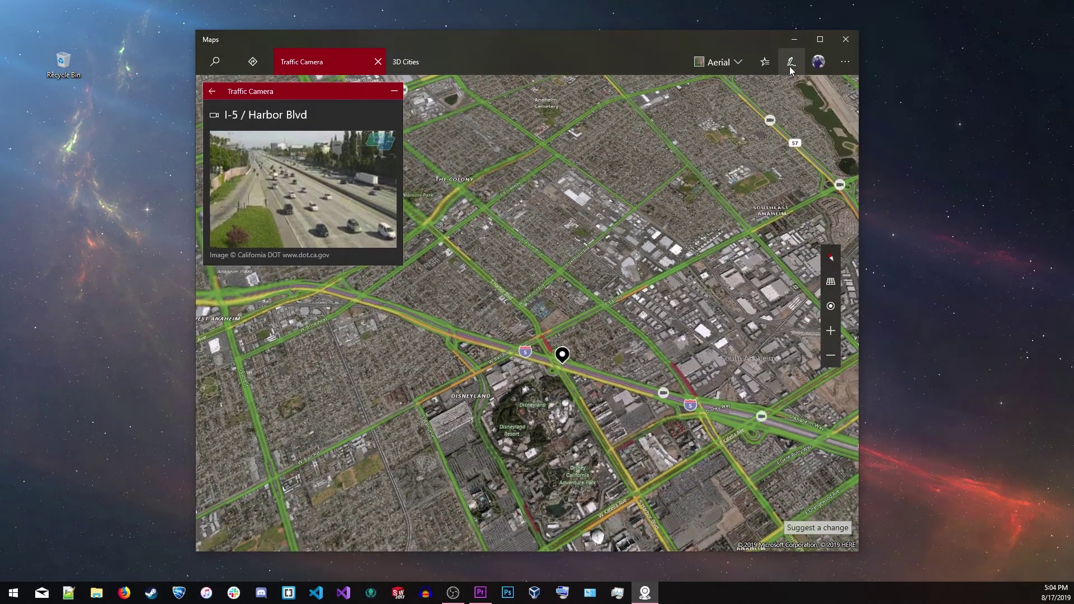
Draw a 2.1 mi measuring line along I-5, then open offline map downloads in Maps Settings
click(791, 68)
drag(468, 370, 650, 305)
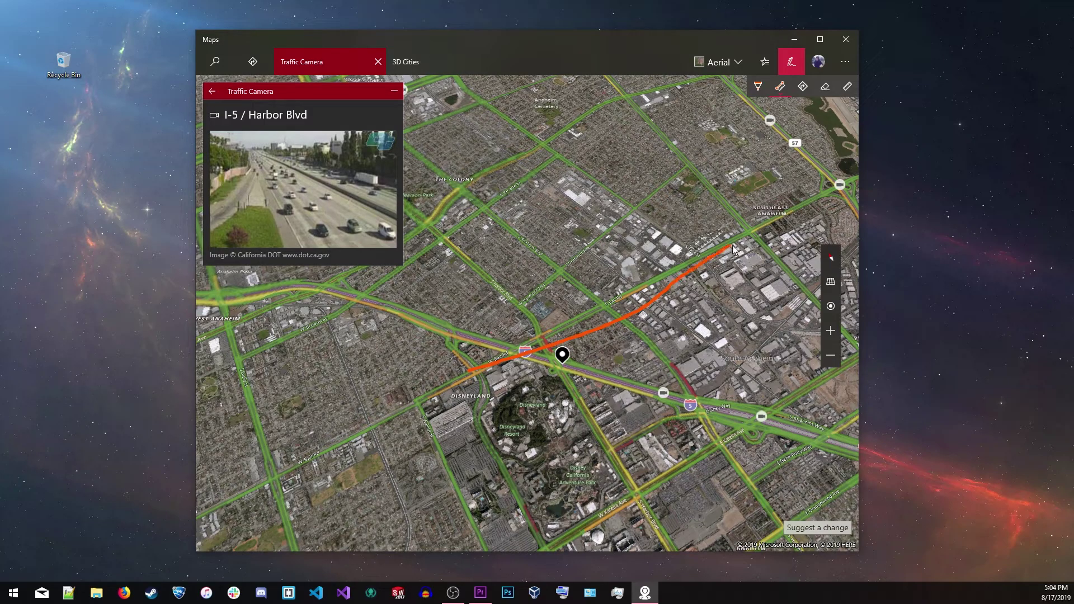
click(845, 63)
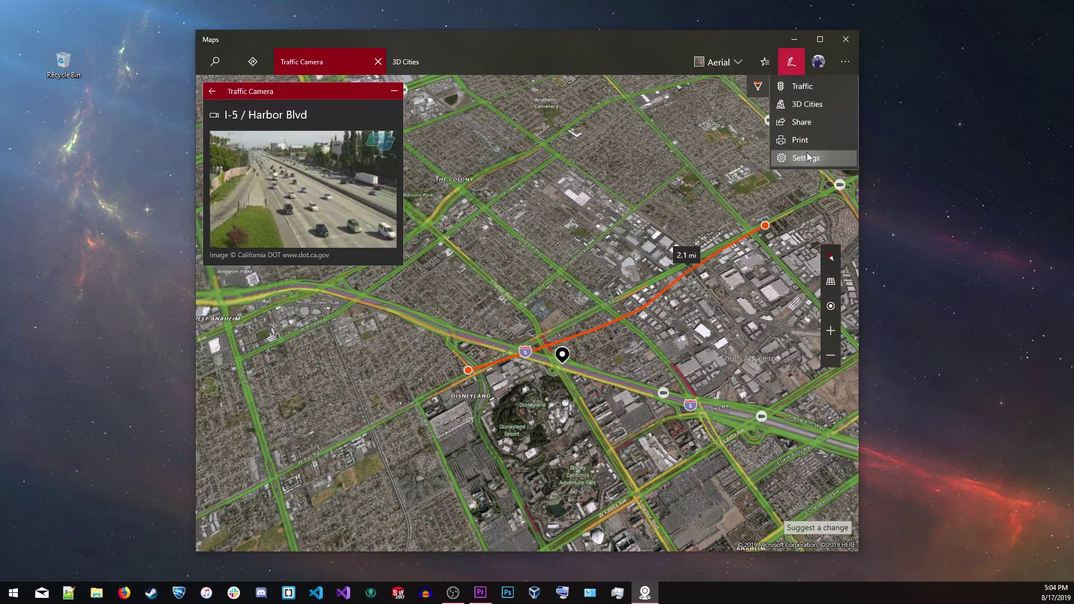
click(807, 156)
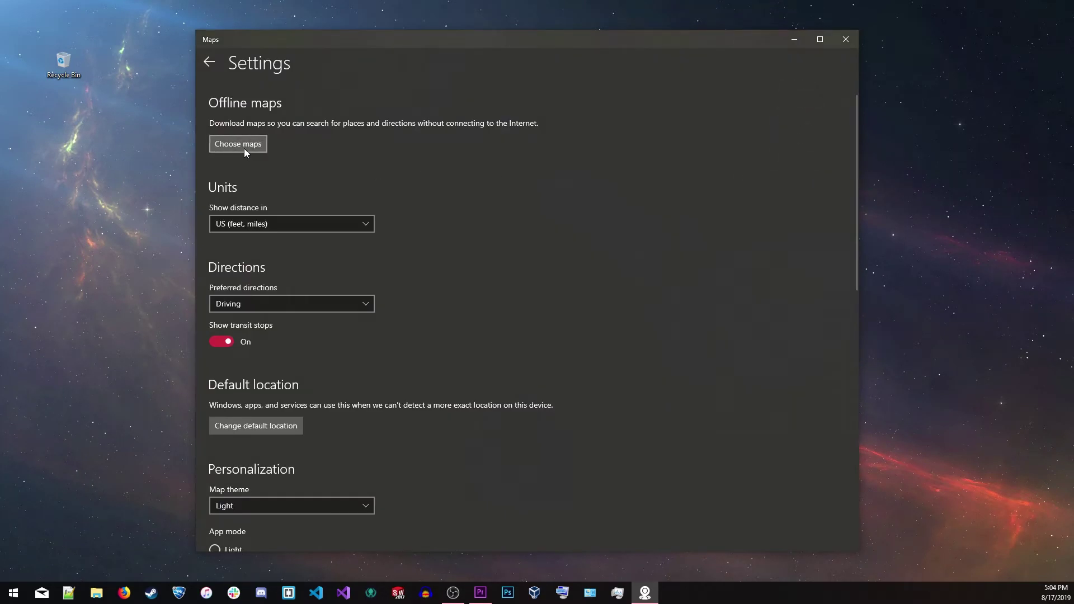
click(245, 148)
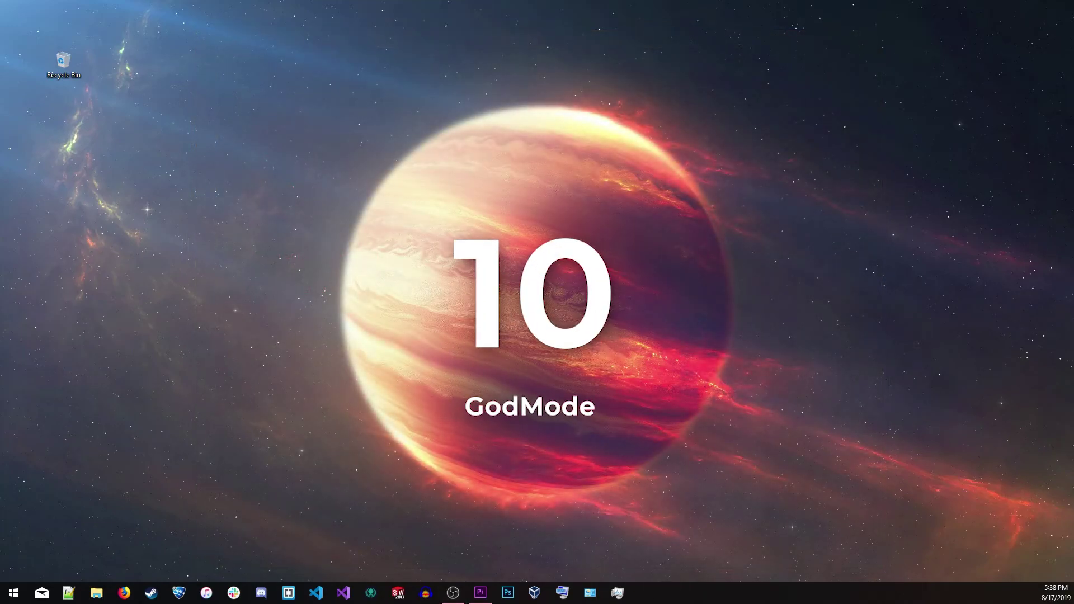
Create a new desktop folder named GodMode.{ED7BA470-8E54-465E-825C-99712043E01C}
right_click(537, 310)
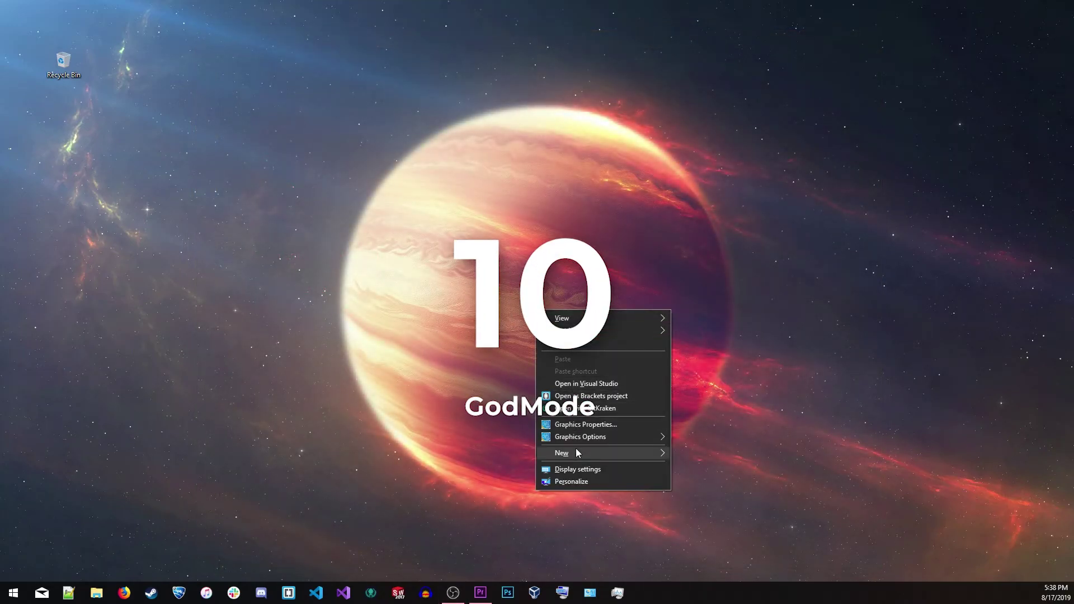
mouse_move(577, 452)
click(680, 451)
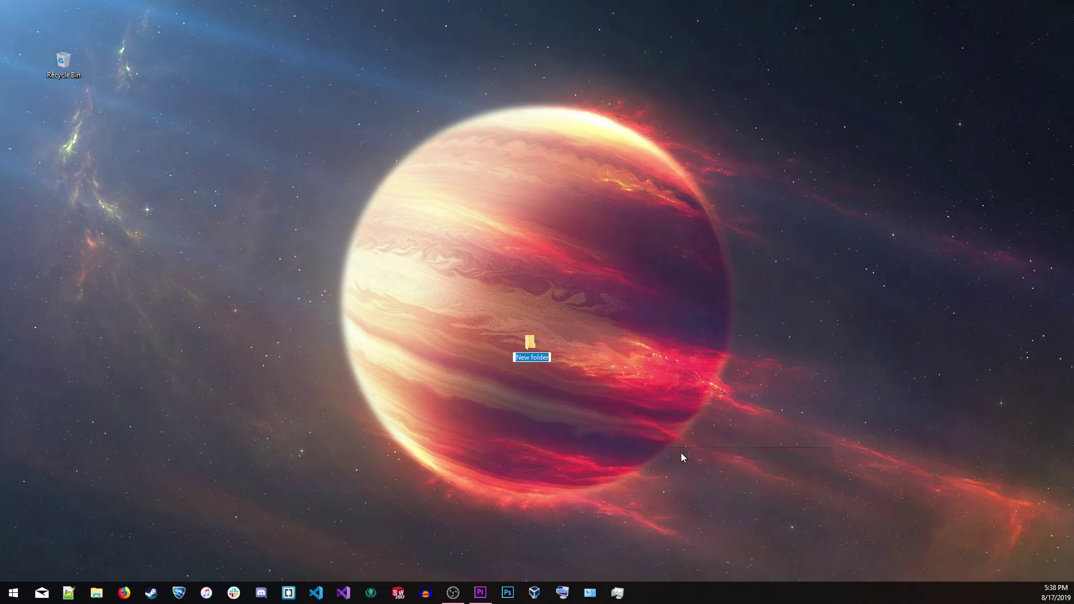
text(GodMode.{ED7BA470-8E54-465E-825C-99712043E01C})
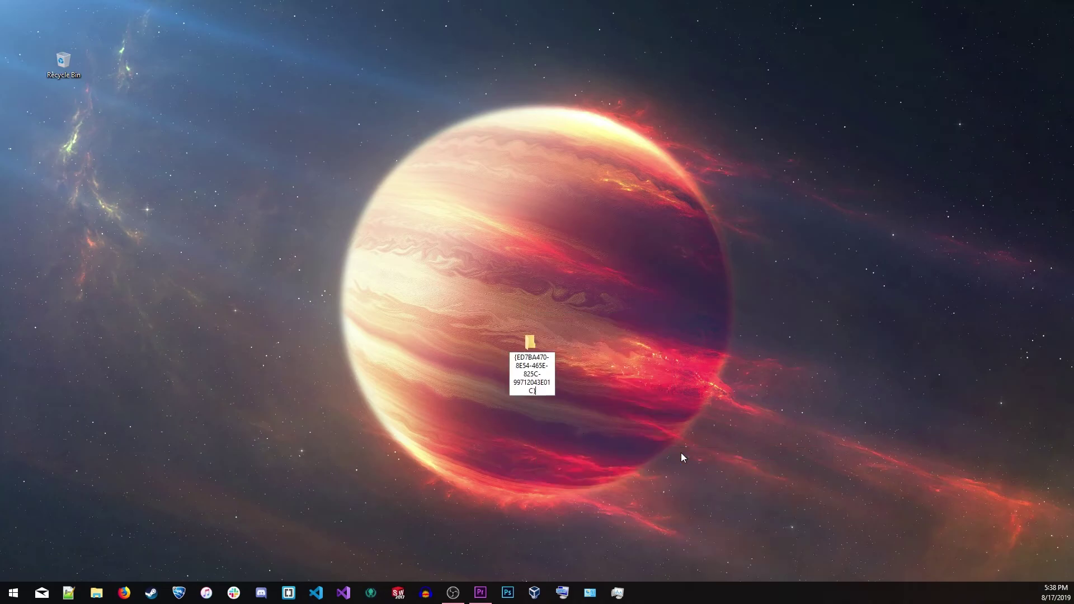
key(Return)
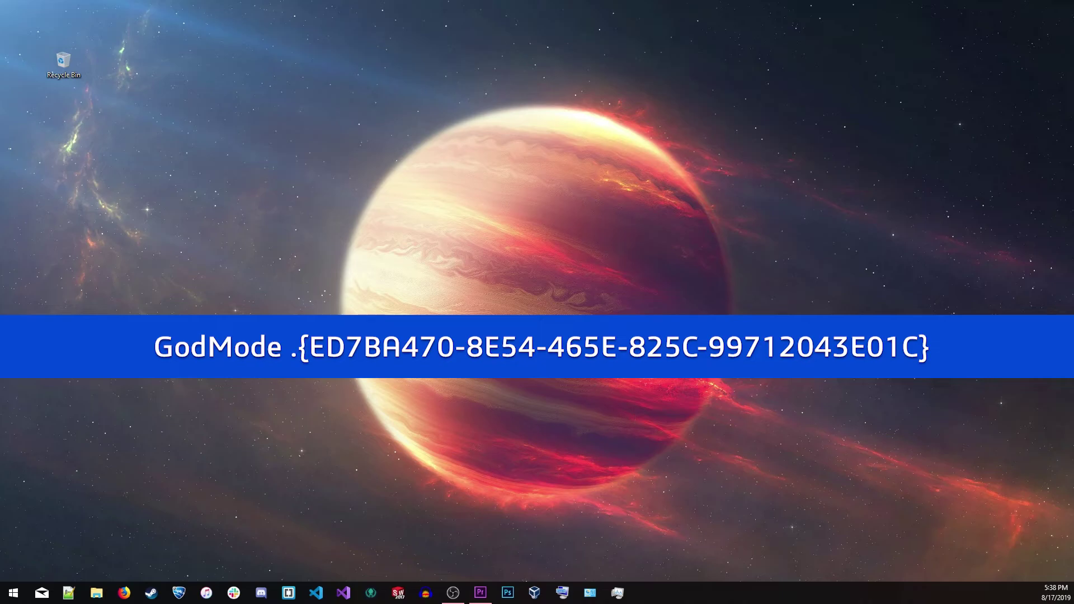
key(Return)
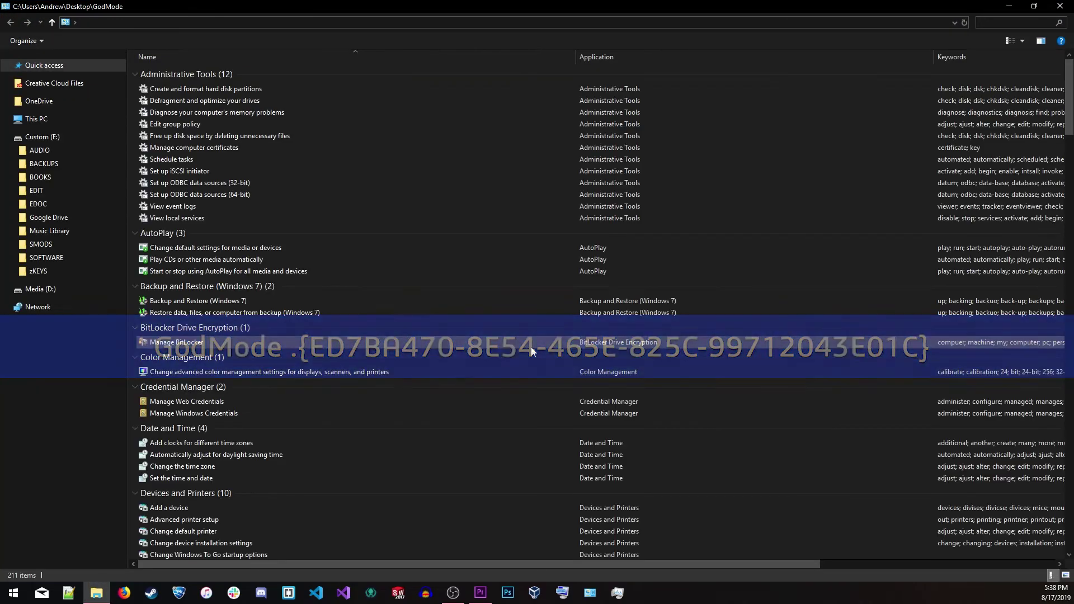
scroll(273, 192, down, 12)
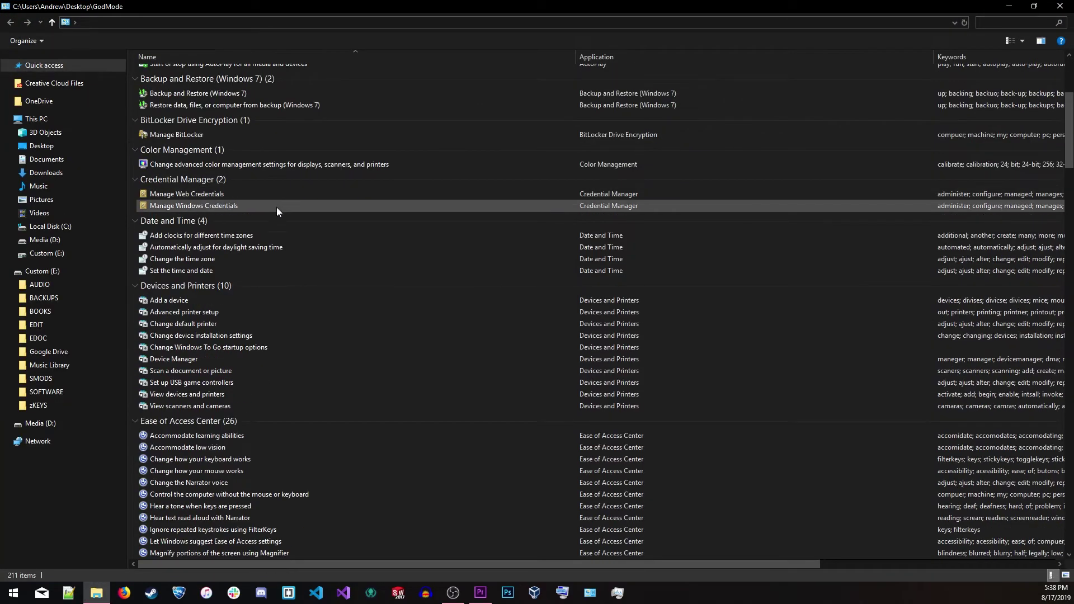
scroll(307, 353, down, 15)
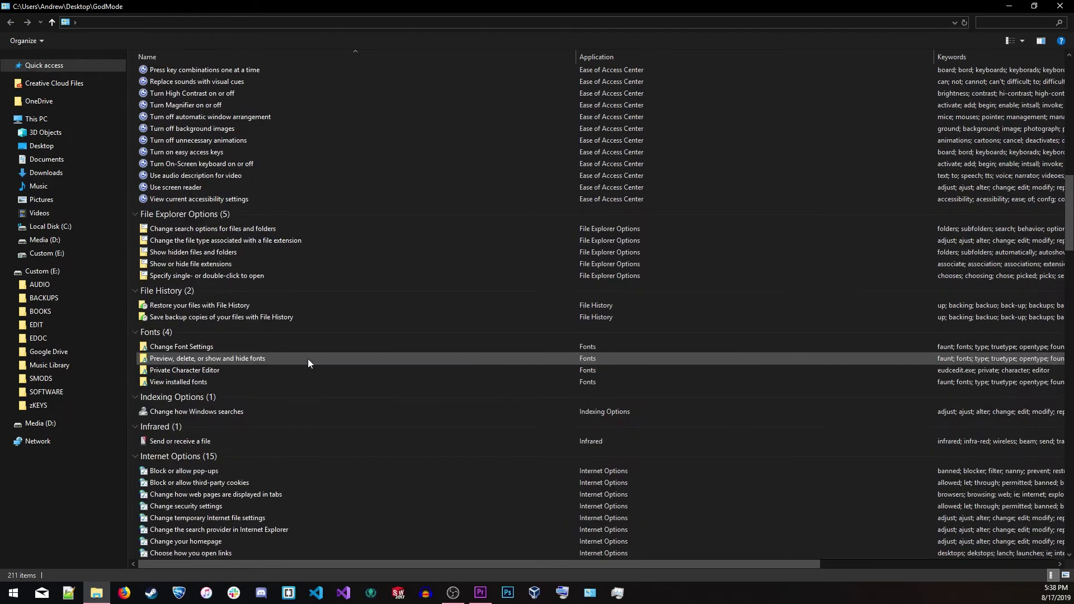
scroll(308, 359, down, 18)
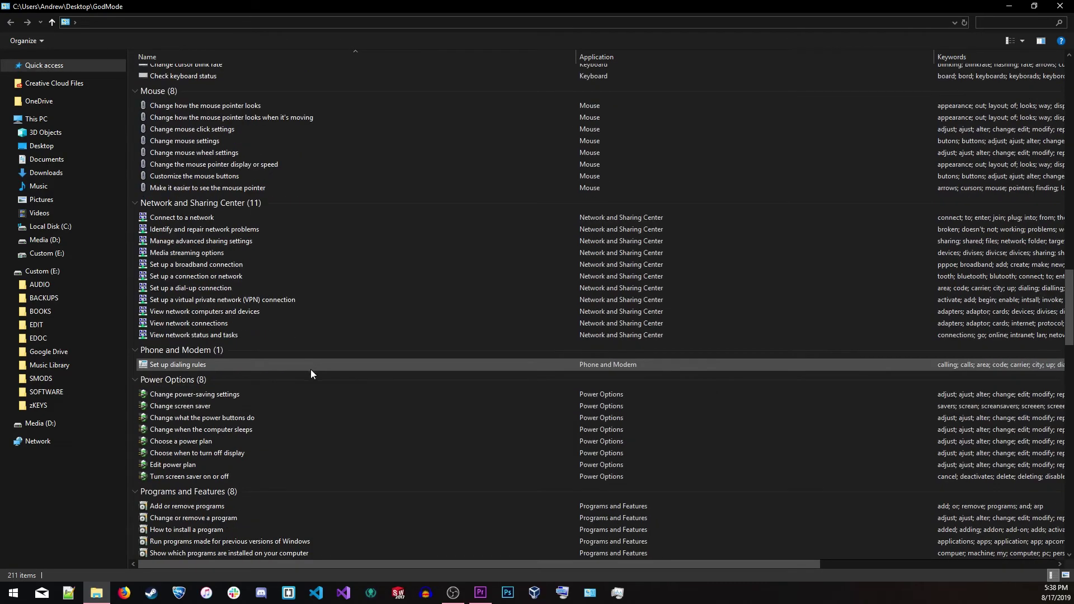
scroll(316, 383, down, 16)
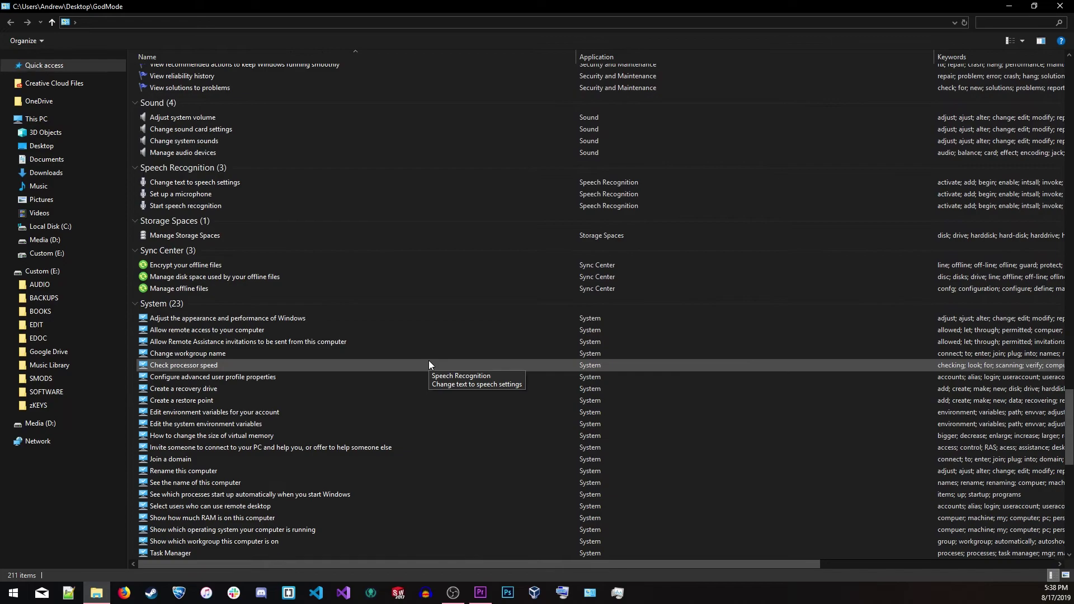
click(1059, 6)
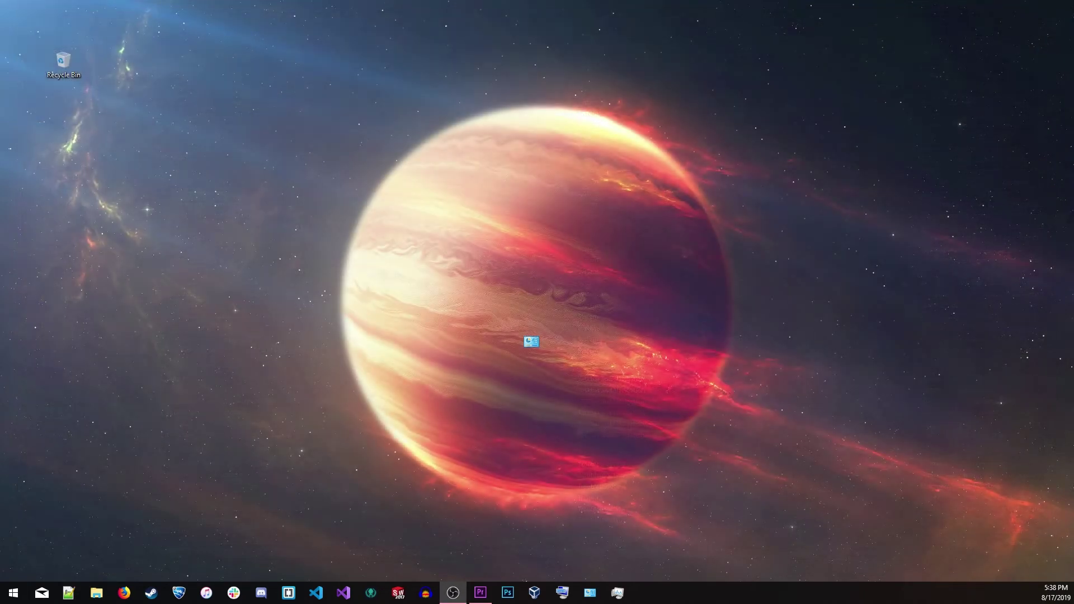